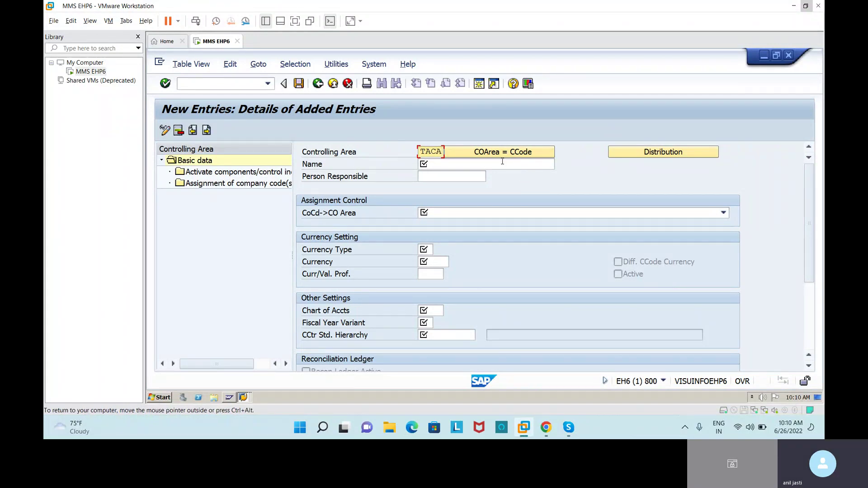
# Step: Name the controlling area TATM and set its company code assignment to 'Controlling area same as company code'
pyautogui.click(492, 164)
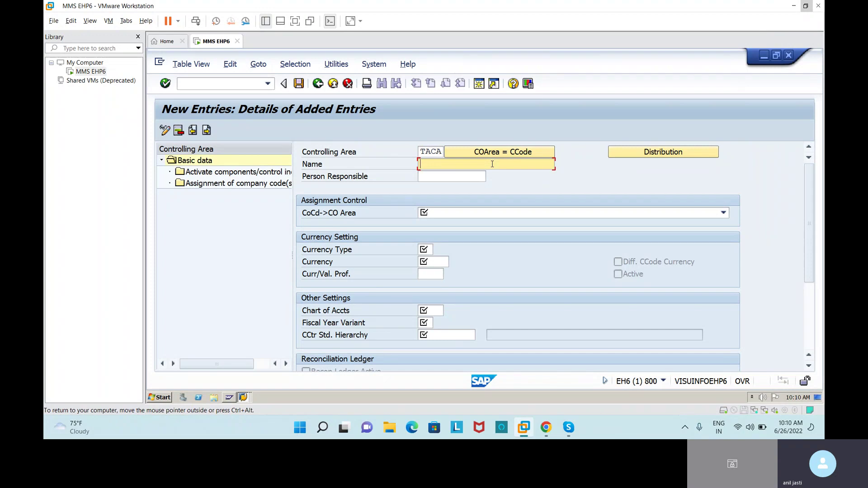
pyautogui.write('TA')
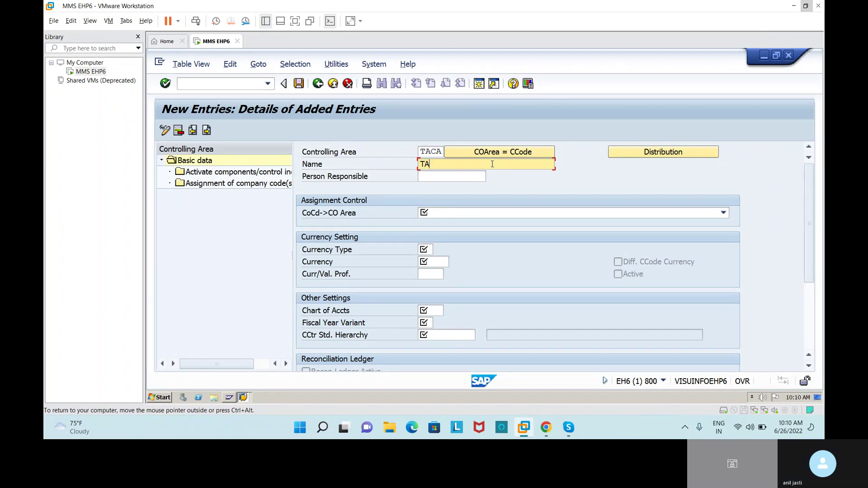
pyautogui.write('TM')
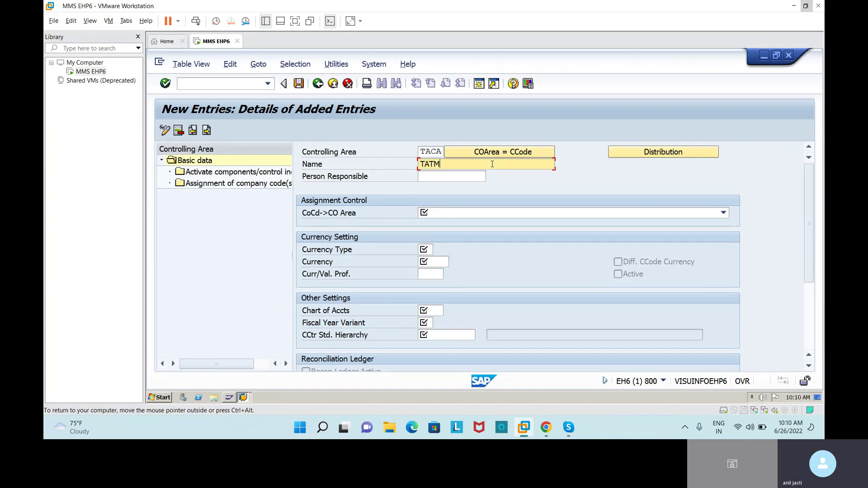
pyautogui.click(446, 212)
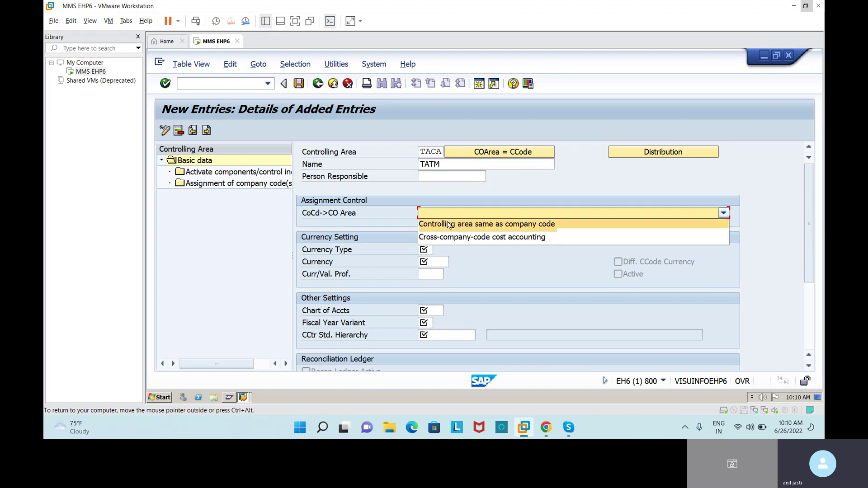
pyautogui.click(450, 230)
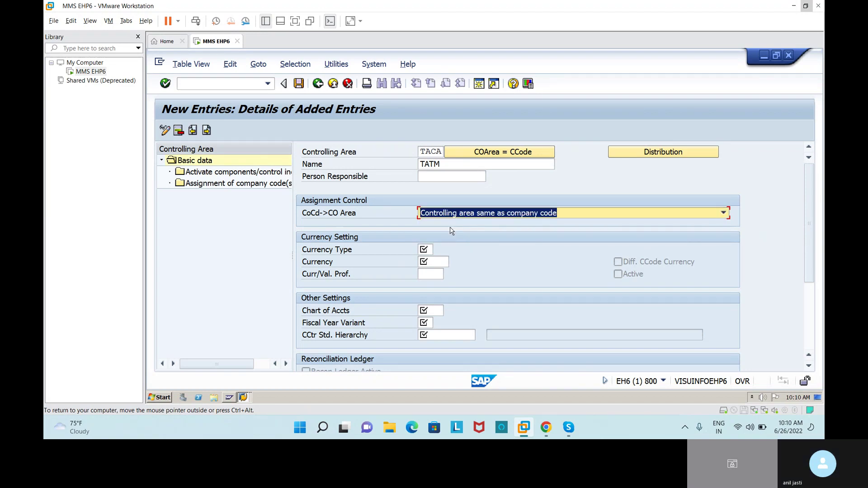
# Step: Set the currency type to 10 (Company code currency) and the currency to INR
pyautogui.click(427, 249)
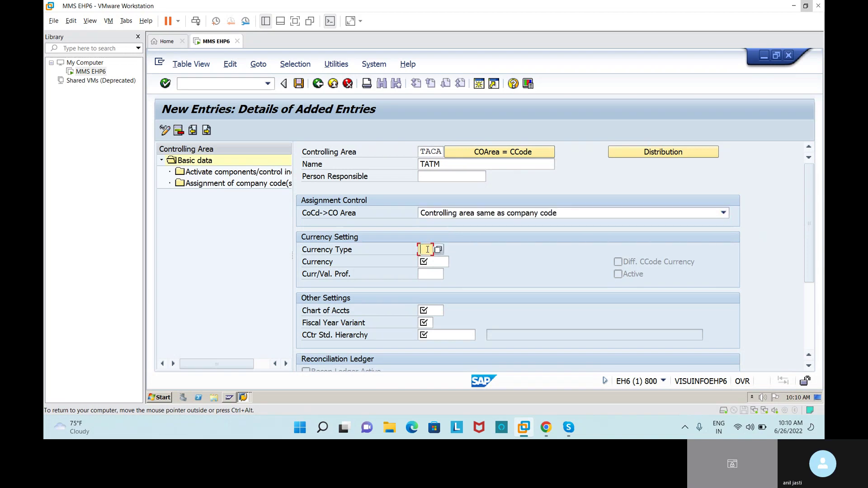
pyautogui.write('10')
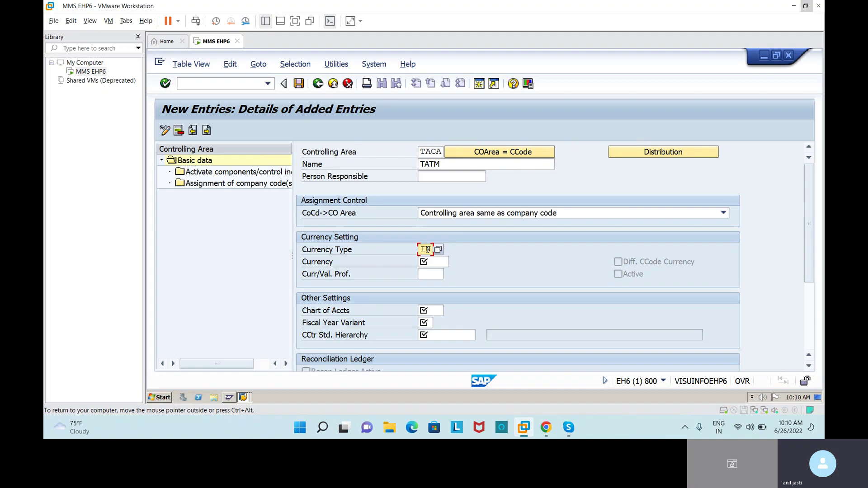
pyautogui.click(439, 250)
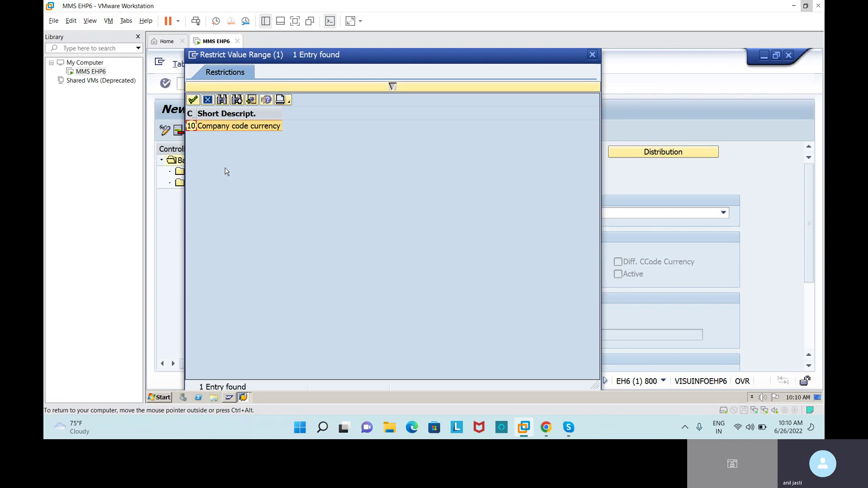
pyautogui.doubleClick(237, 128)
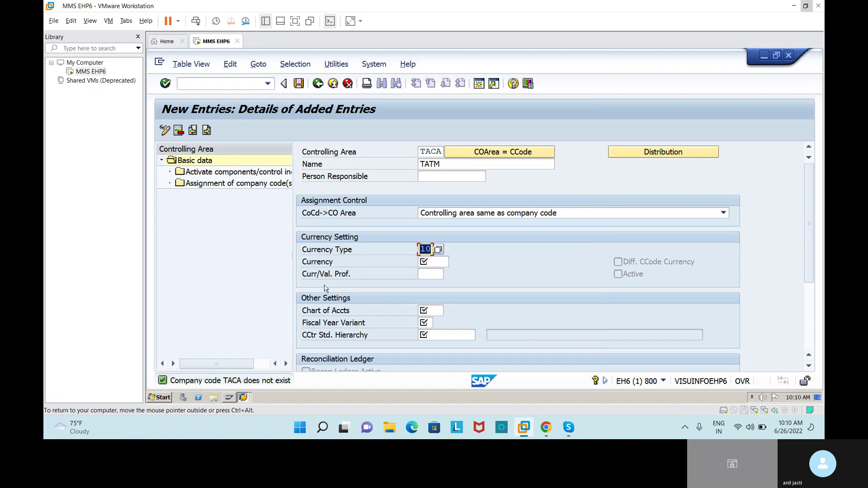
pyautogui.click(439, 261)
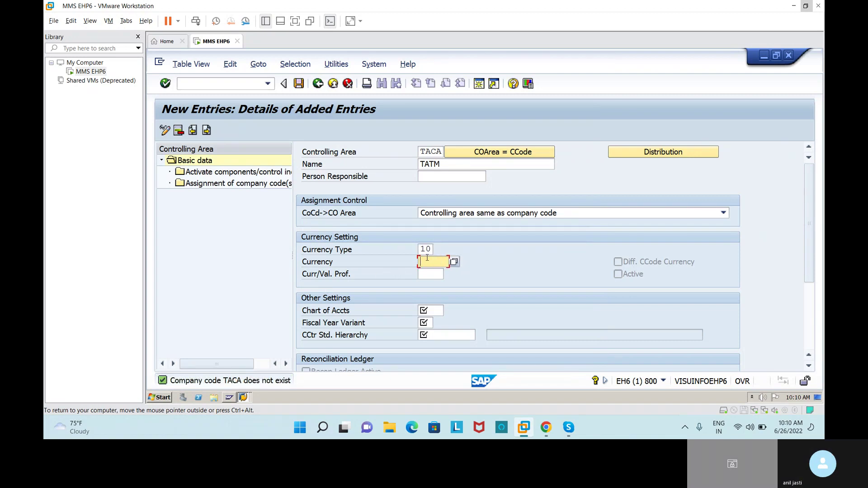
pyautogui.click(454, 261)
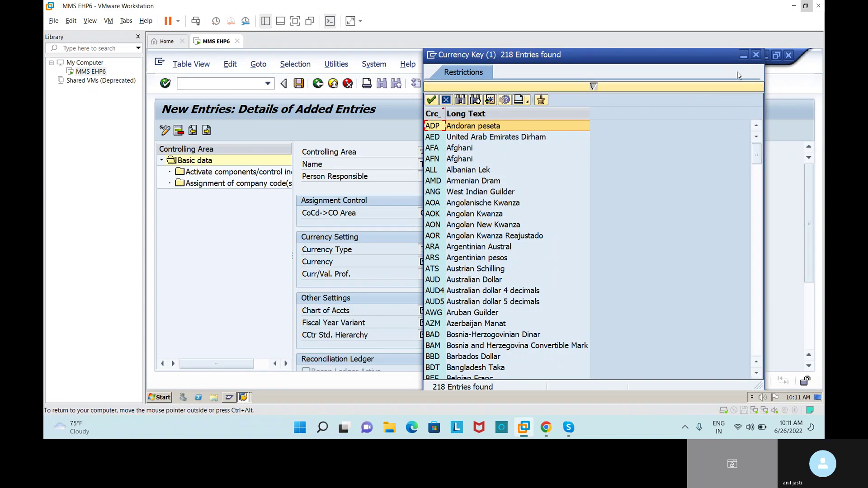
pyautogui.click(755, 55)
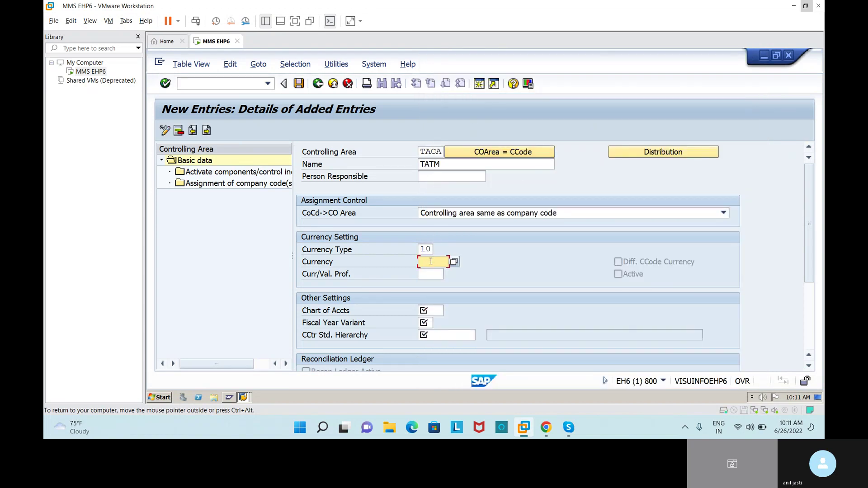
pyautogui.write('inr')
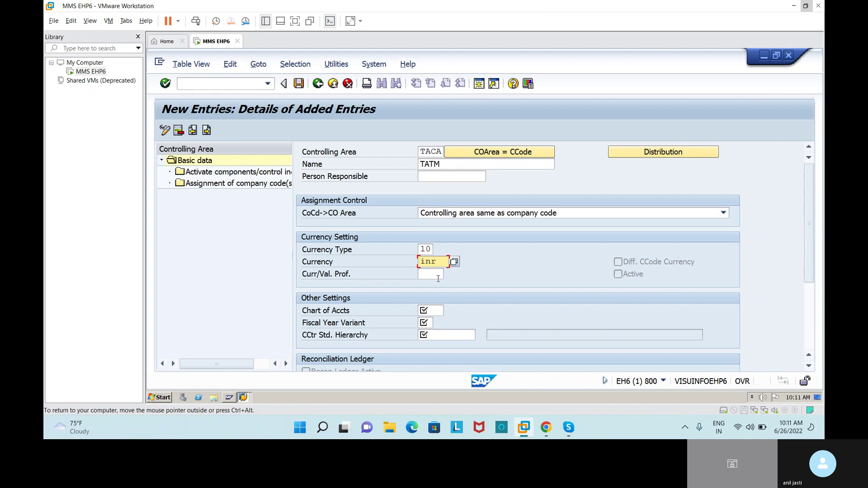
# Step: Enter TAOC as the controlling area's chart of accounts
pyautogui.click(438, 312)
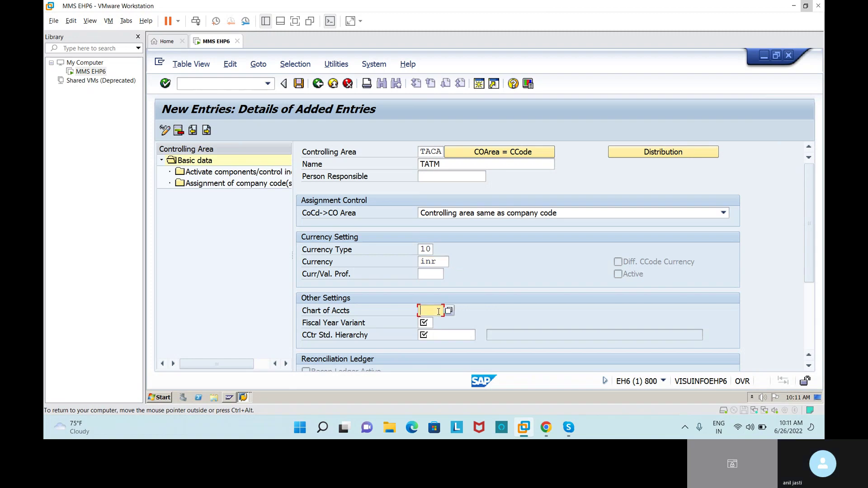
pyautogui.write('ta')
pyautogui.write('oc')
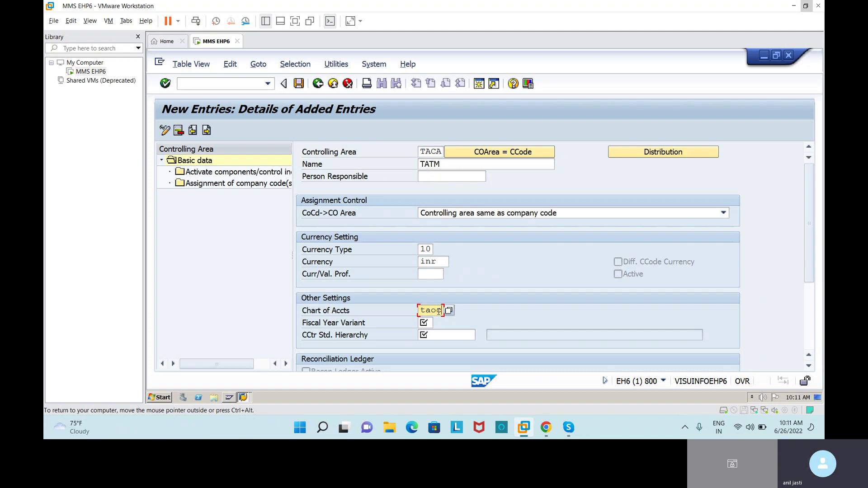
pyautogui.press('BackSpace')
pyautogui.press('BackSpace')
pyautogui.press('BackSpace')
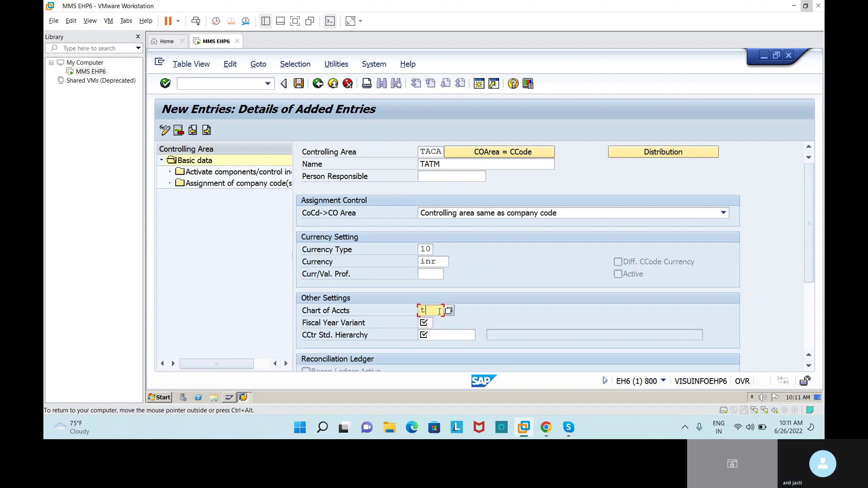
pyautogui.write('aoc')
pyautogui.press('BackSpace')
pyautogui.press('BackSpace')
pyautogui.press('BackSpace')
pyautogui.press('BackSpace')
pyautogui.write('TAOC')
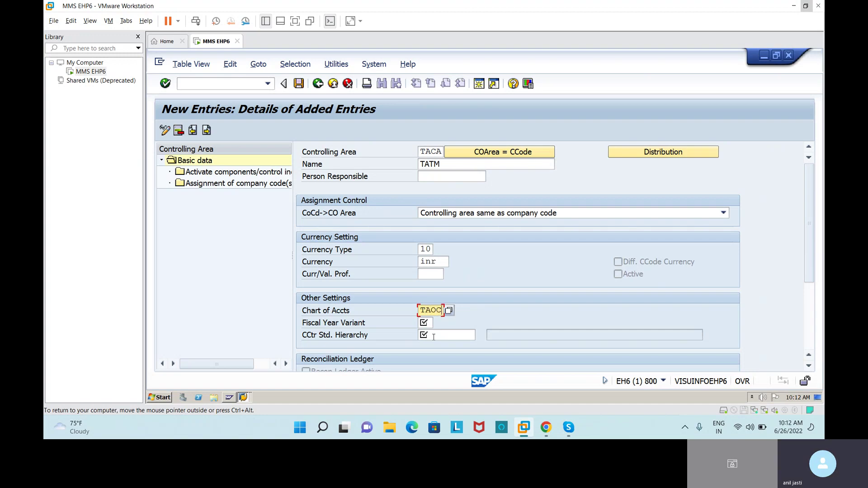
# Step: Look up the available fiscal year variants and set the fiscal year variant to V3
pyautogui.click(427, 322)
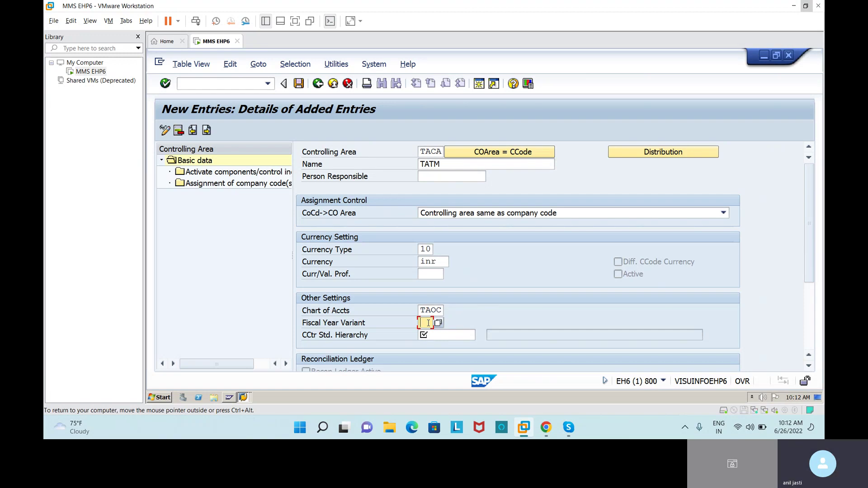
pyautogui.write('TA')
pyautogui.press('BackSpace')
pyautogui.press('BackSpace')
pyautogui.click(439, 323)
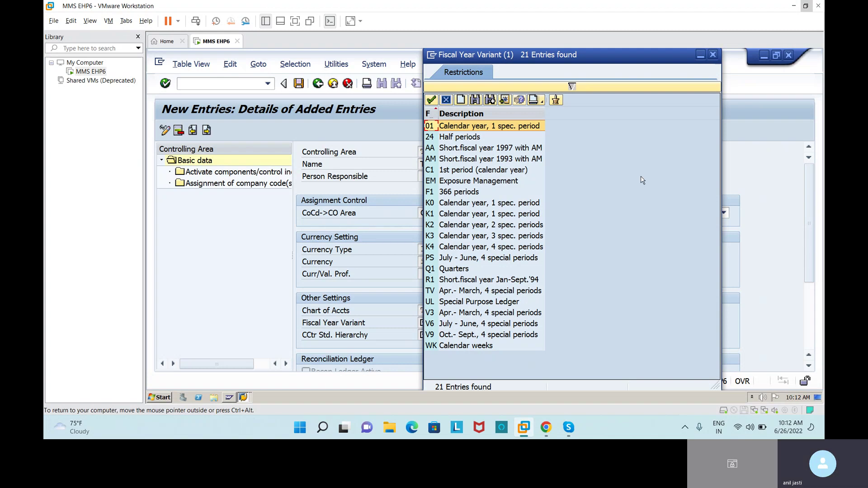
pyautogui.click(712, 55)
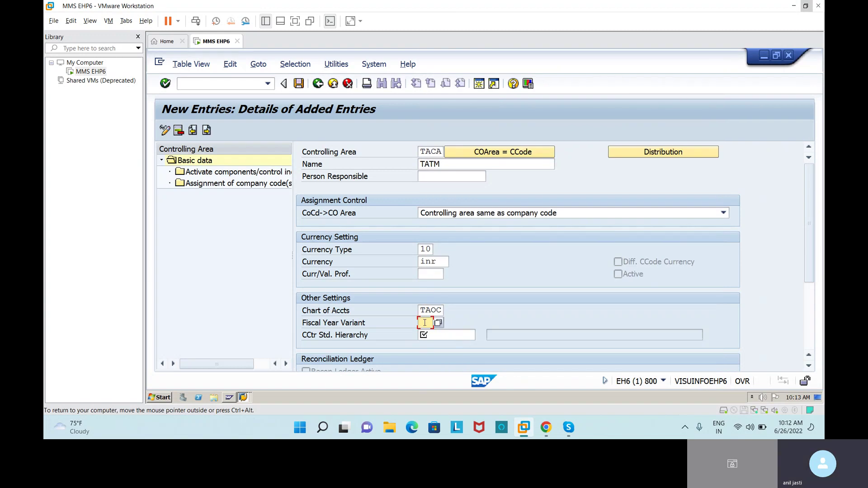
pyautogui.write('V3')
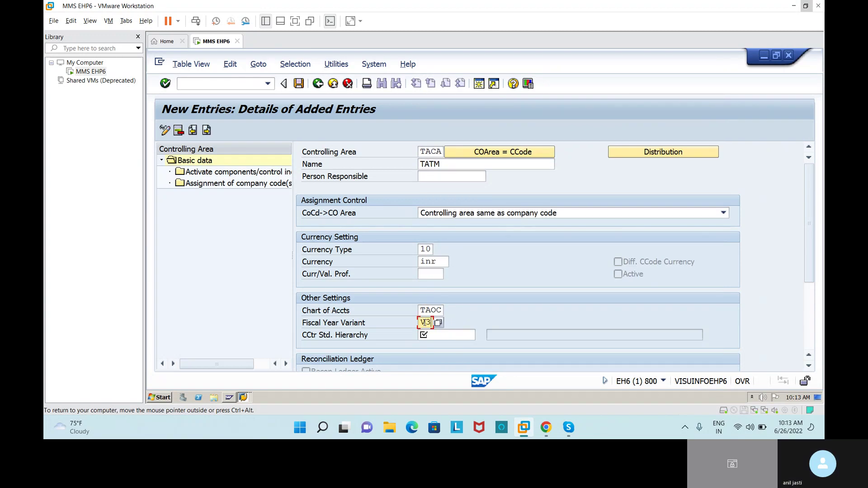
# Step: Set the cost center standard hierarchy to TATM and have the controlling area entries checked
pyautogui.click(450, 335)
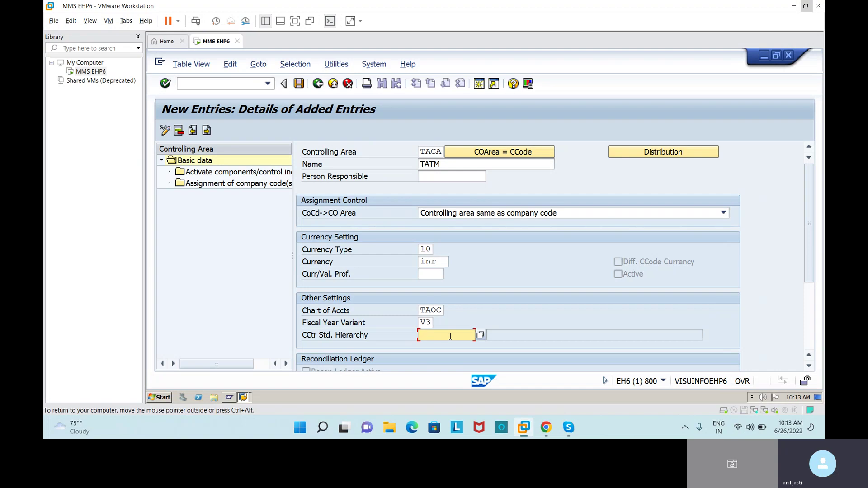
pyautogui.write('TA')
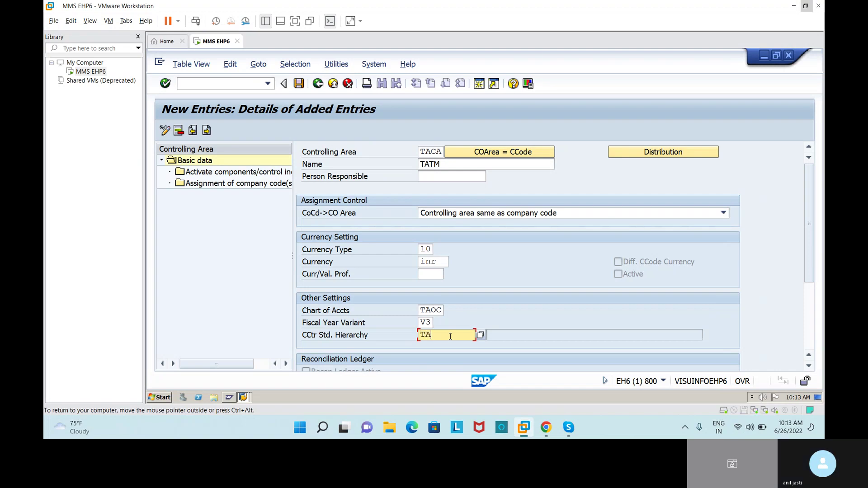
pyautogui.write('TM')
pyautogui.click(496, 337)
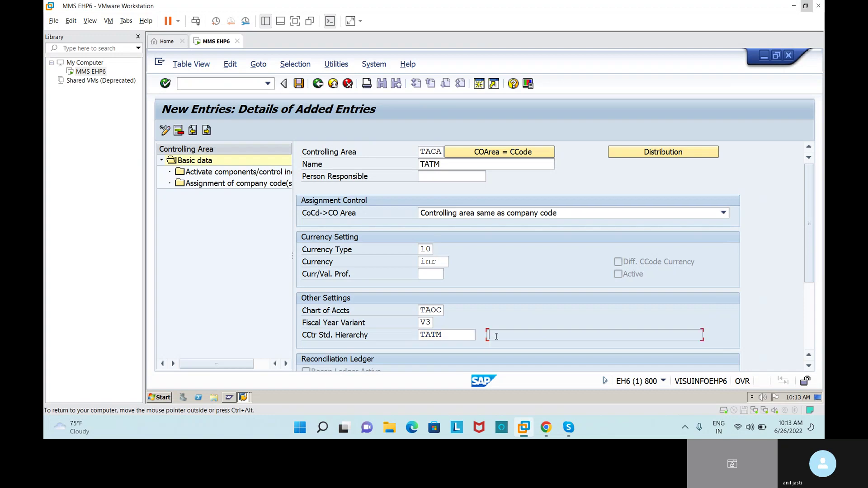
pyautogui.moveTo(807, 249); pyautogui.dragTo(814, 325)
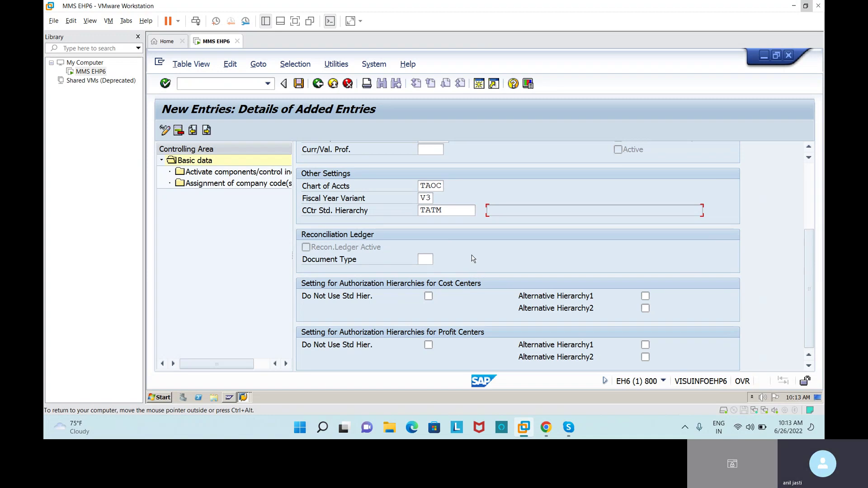
pyautogui.press('Return')
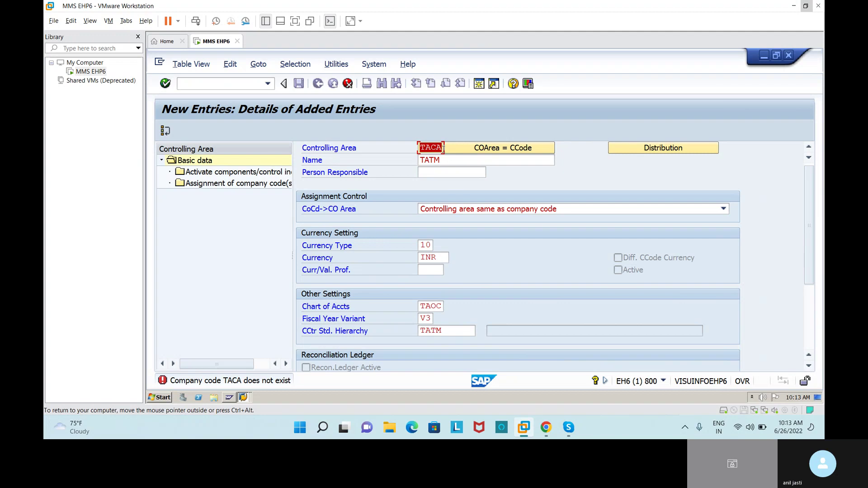
# Step: Change the controlling area code to TATM and agree to create TATM as a standard hierarchy
pyautogui.click(442, 148)
pyautogui.press('Left')
pyautogui.press('BackSpace')
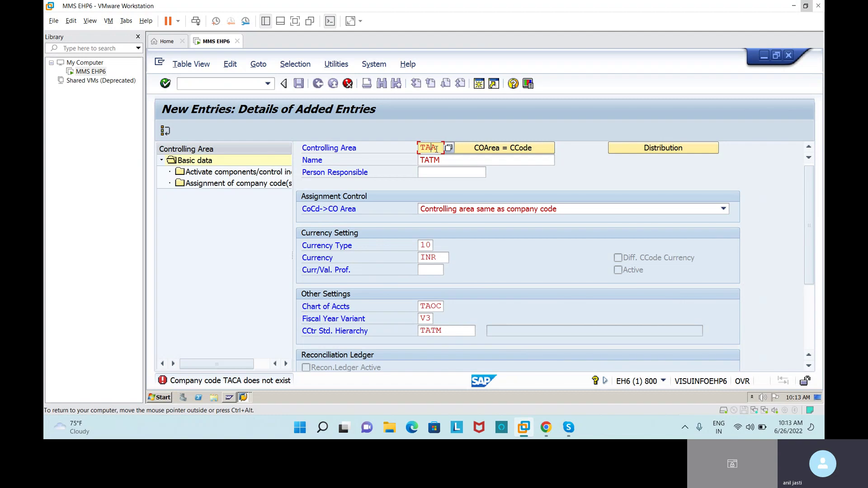
pyautogui.press('Delete')
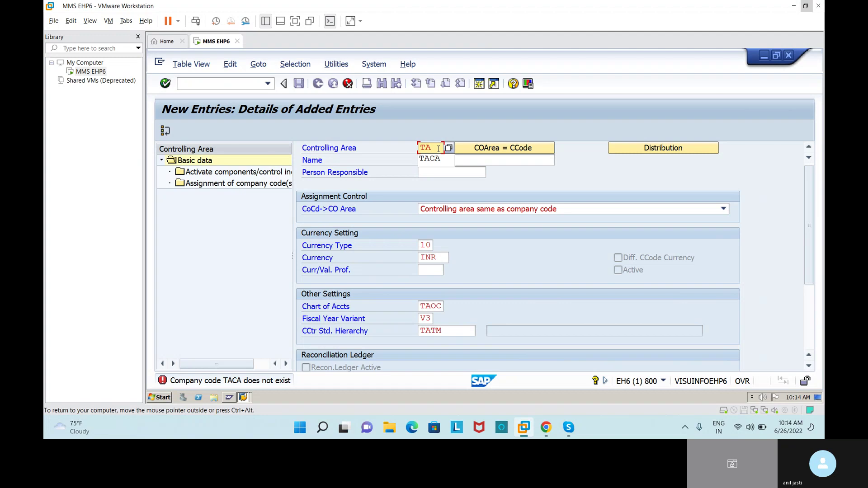
pyautogui.write('TM')
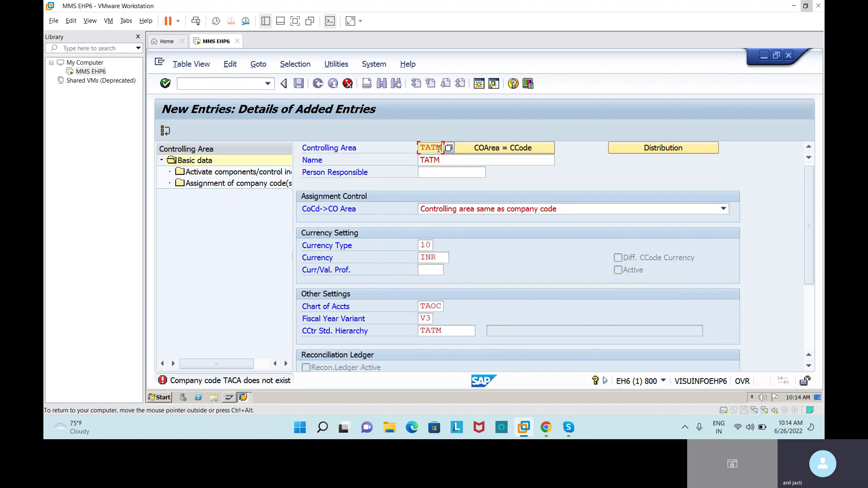
pyautogui.press('Return')
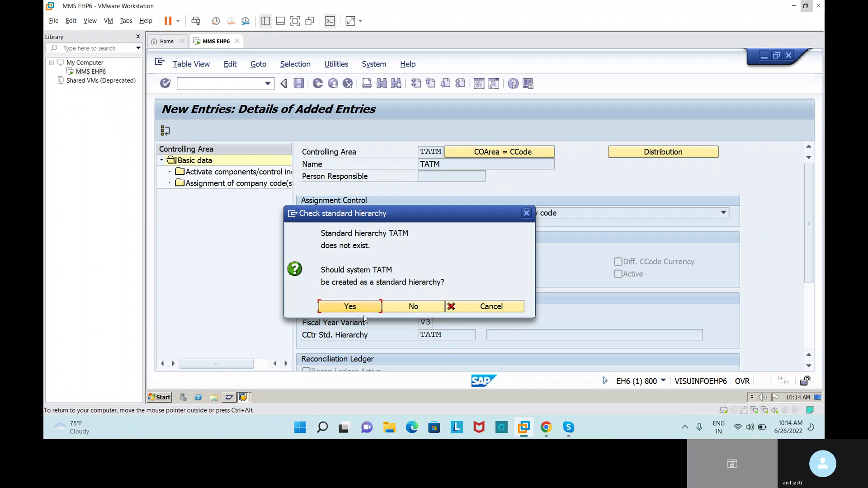
pyautogui.click(362, 311)
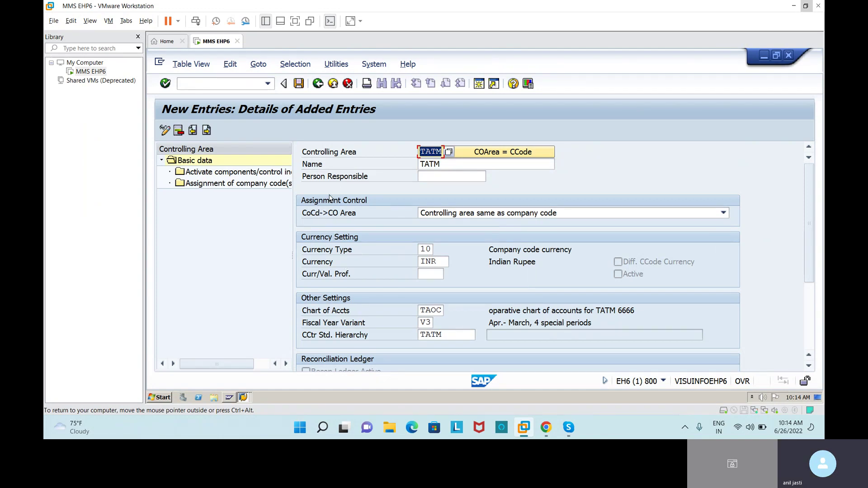
# Step: Save the controlling area, creating TATM as its standard hierarchy and recording the change in customizing request EH6K900018
pyautogui.click(299, 83)
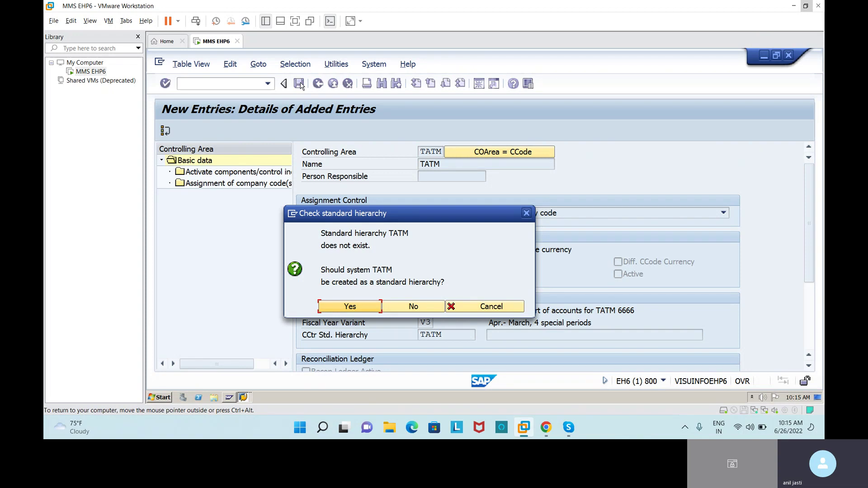
pyautogui.click(346, 308)
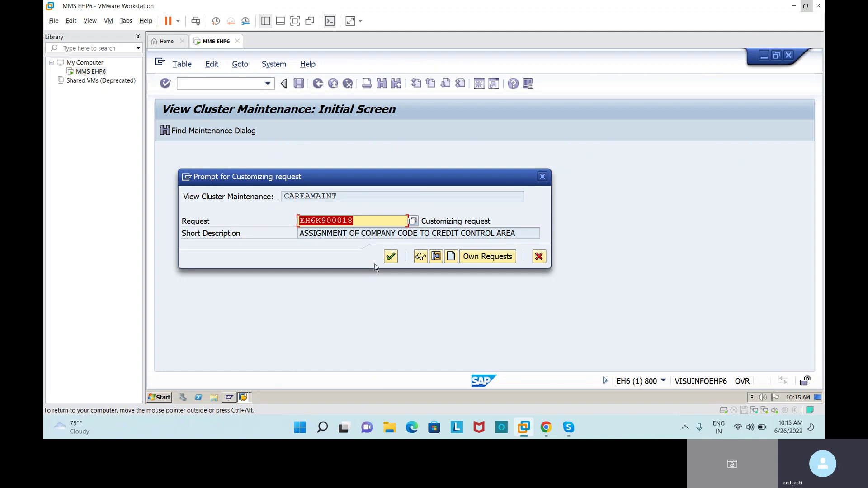
pyautogui.click(391, 257)
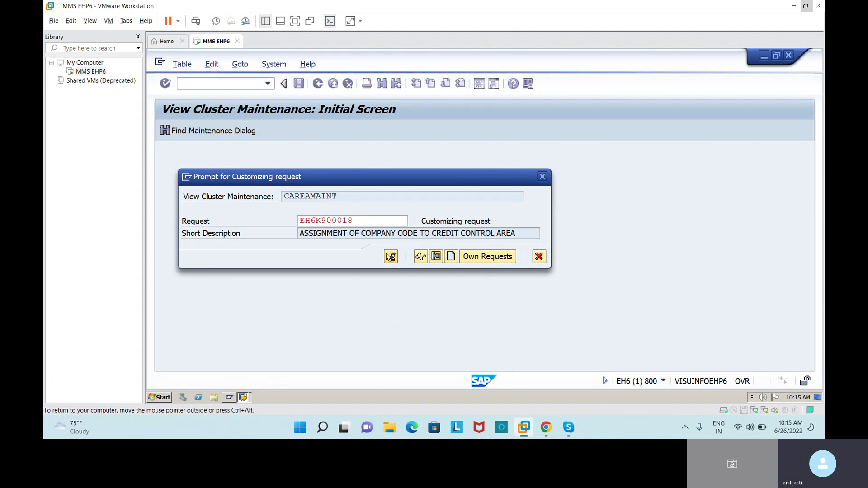
pyautogui.click(391, 258)
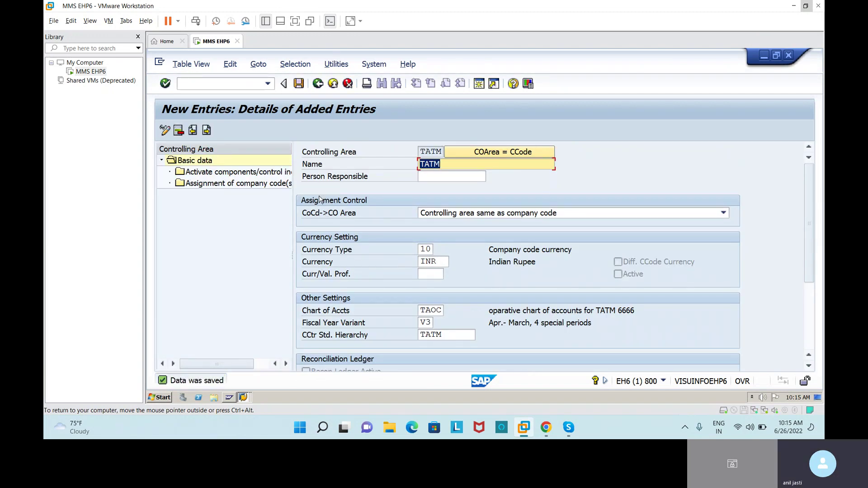
pyautogui.click(268, 84)
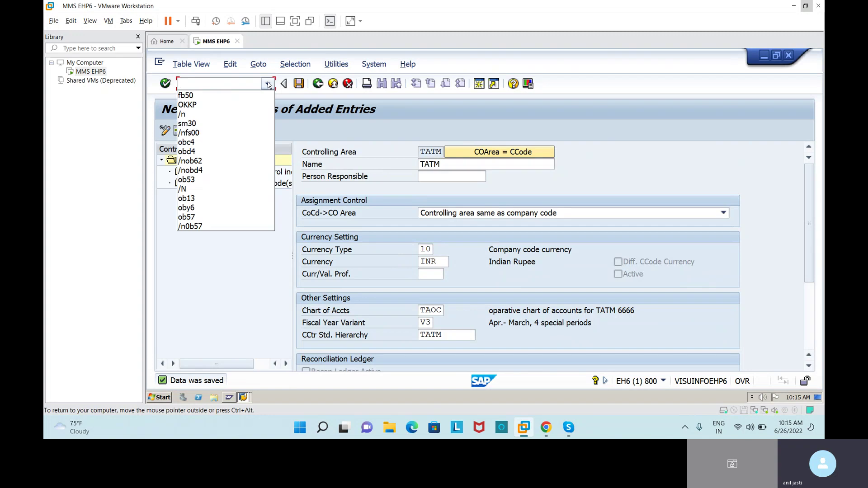
pyautogui.click(267, 85)
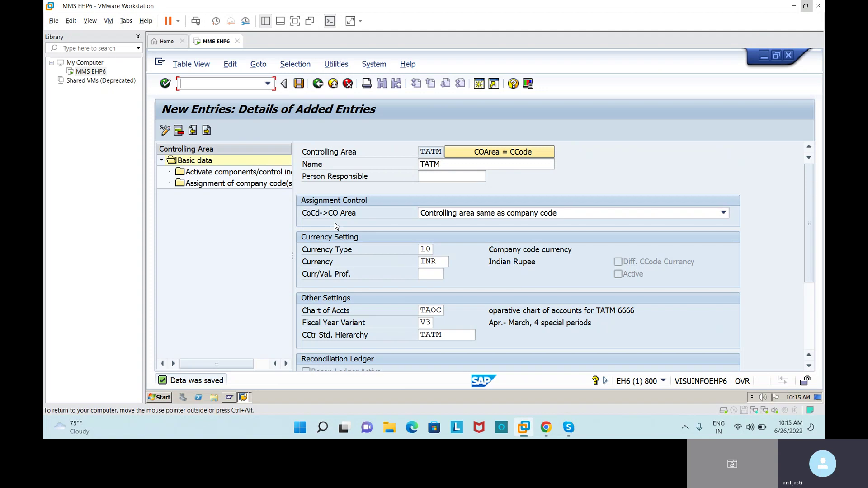
pyautogui.click(249, 186)
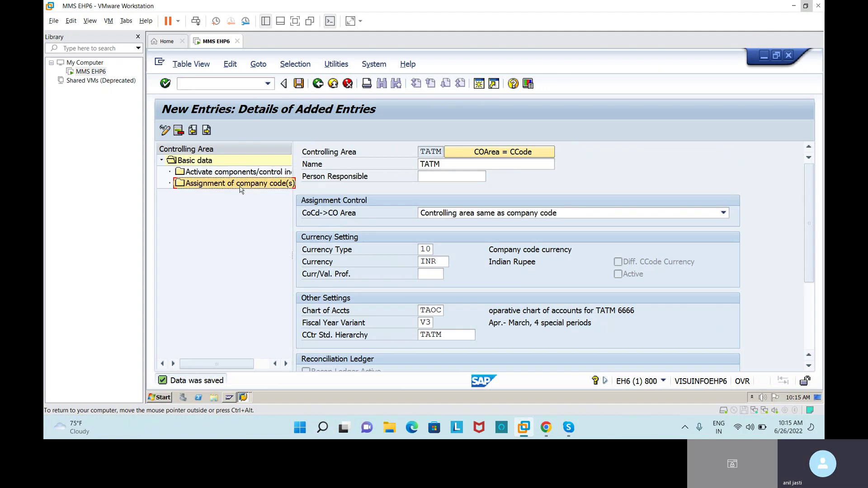
pyautogui.doubleClick(241, 189)
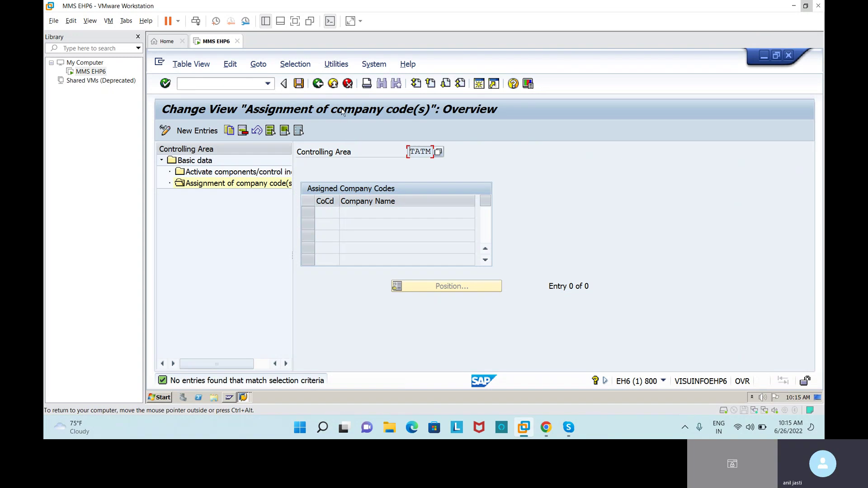
pyautogui.click(348, 85)
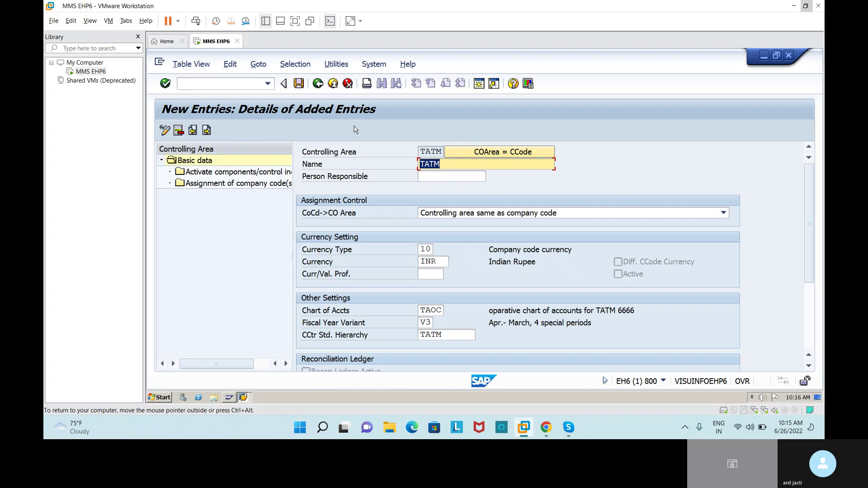
# Step: Assign company code TATM to controlling area TATM as a new entry and save the assignment
pyautogui.click(239, 184)
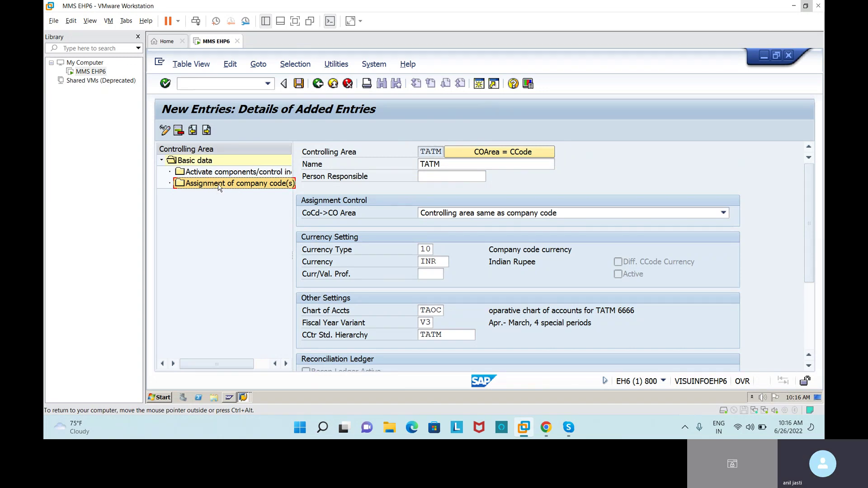
pyautogui.doubleClick(218, 184)
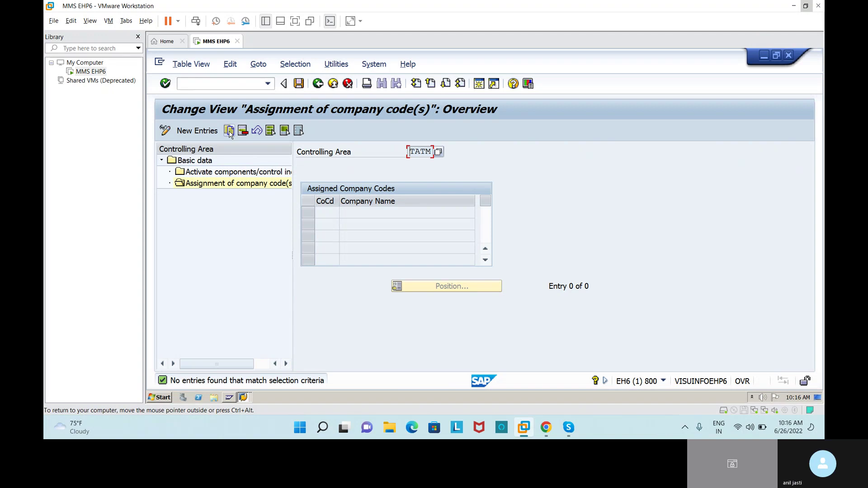
pyautogui.click(206, 132)
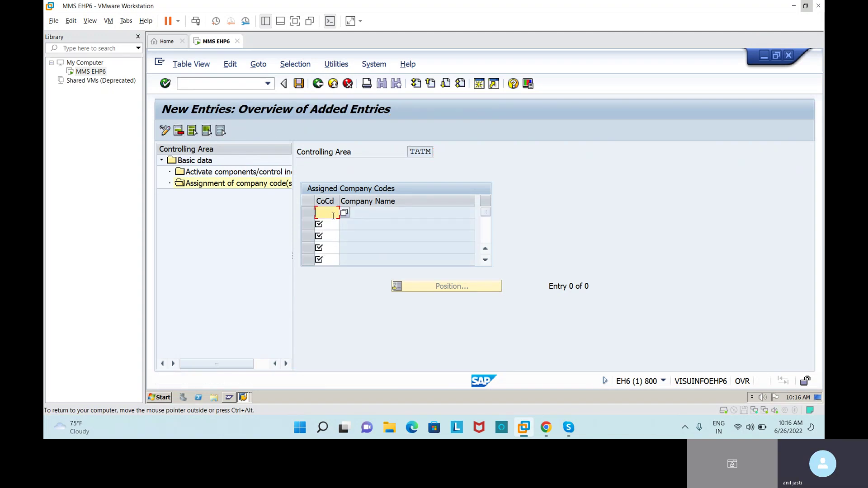
pyautogui.write('TATM')
pyautogui.press('Return')
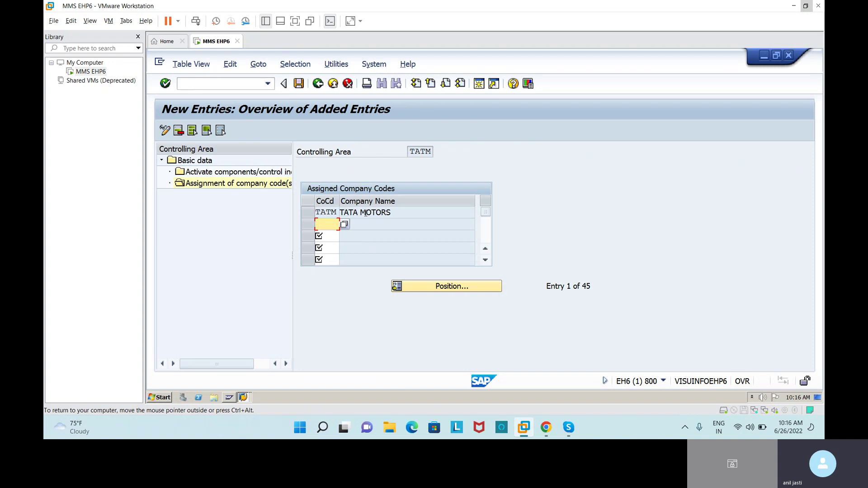
pyautogui.click(298, 84)
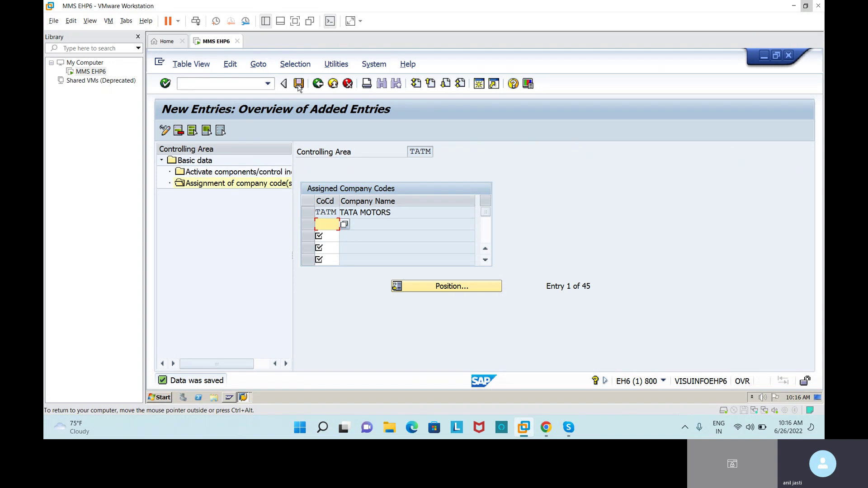
# Step: Create a new components and control indicators entry for controlling area TATM starting in fiscal year 2022
pyautogui.doubleClick(206, 173)
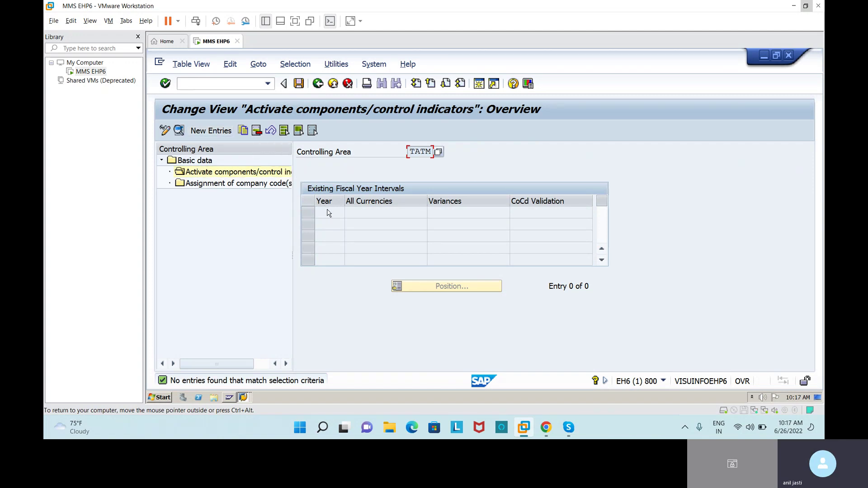
pyautogui.click(215, 131)
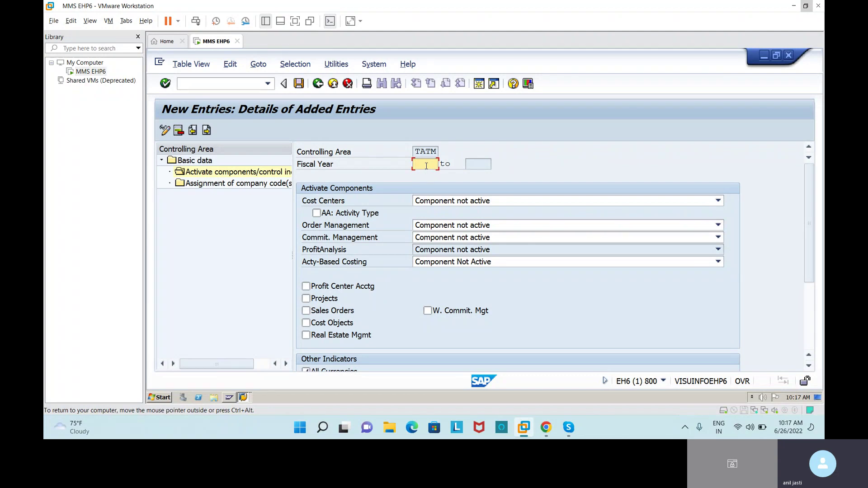
pyautogui.write('V')
pyautogui.write('20')
pyautogui.write('22')
# Step: Set Cost Centers, Order Management and Commitment Management to active for the fiscal year 2022 entry
pyautogui.click(490, 204)
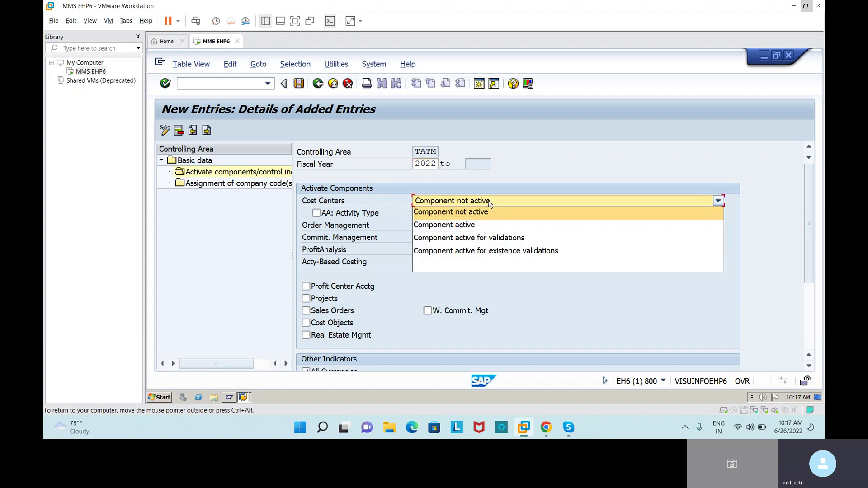
pyautogui.click(485, 226)
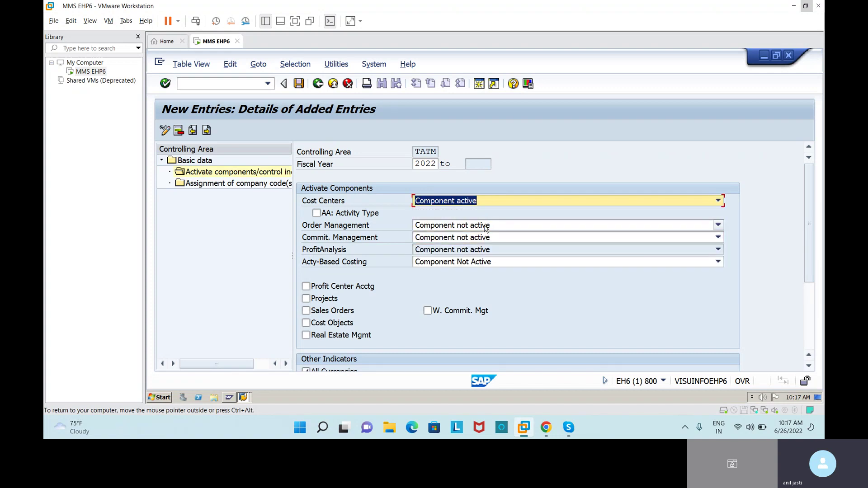
pyautogui.click(485, 226)
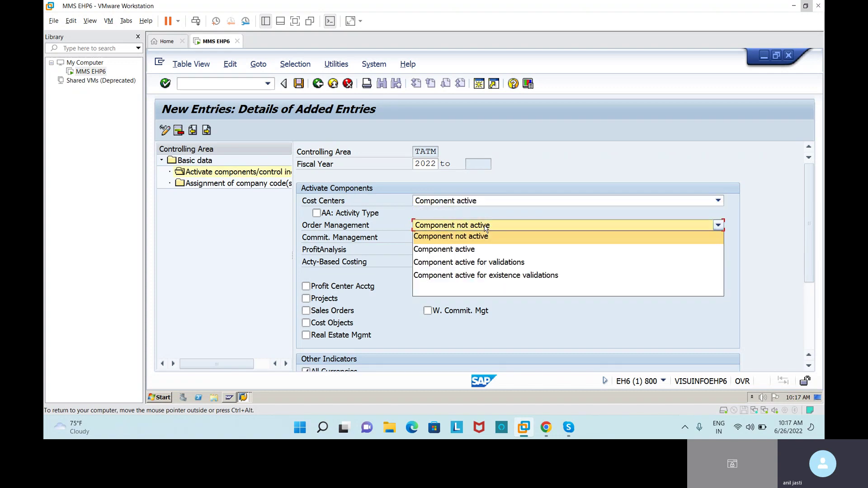
pyautogui.click(481, 249)
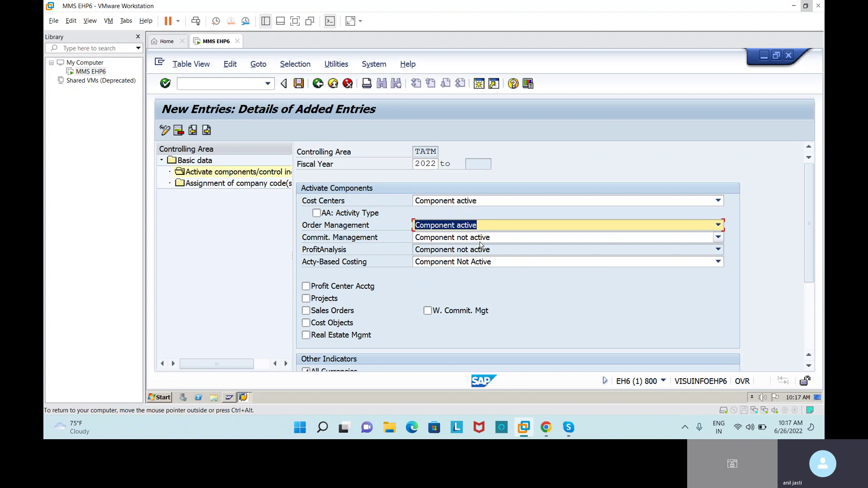
pyautogui.click(482, 240)
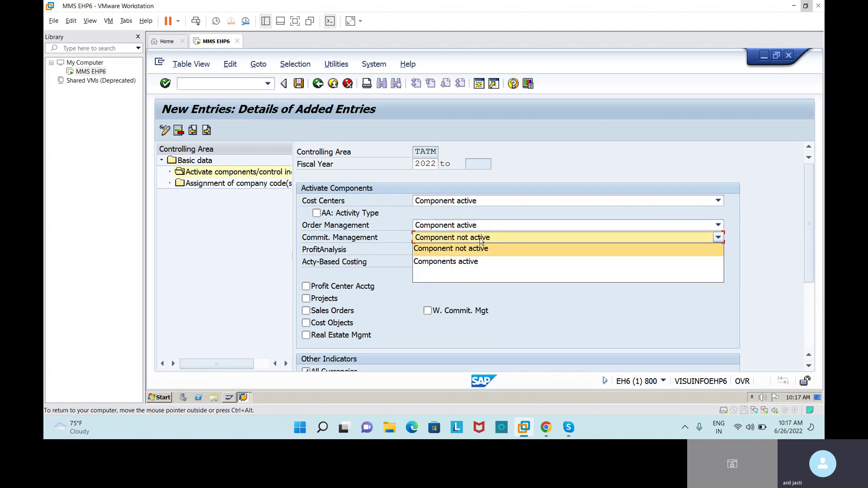
pyautogui.click(470, 262)
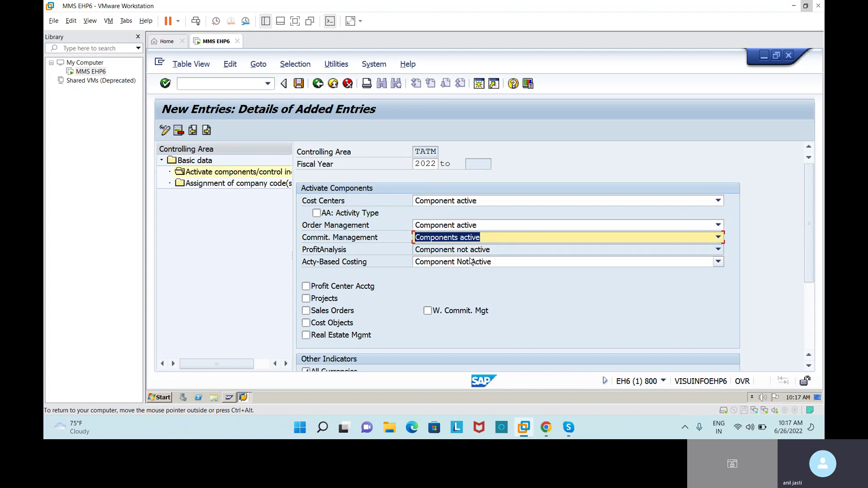
# Step: Keep ProfitAnalysis as Component not active and save the control indicators, acknowledging the critical transport notice
pyautogui.click(472, 253)
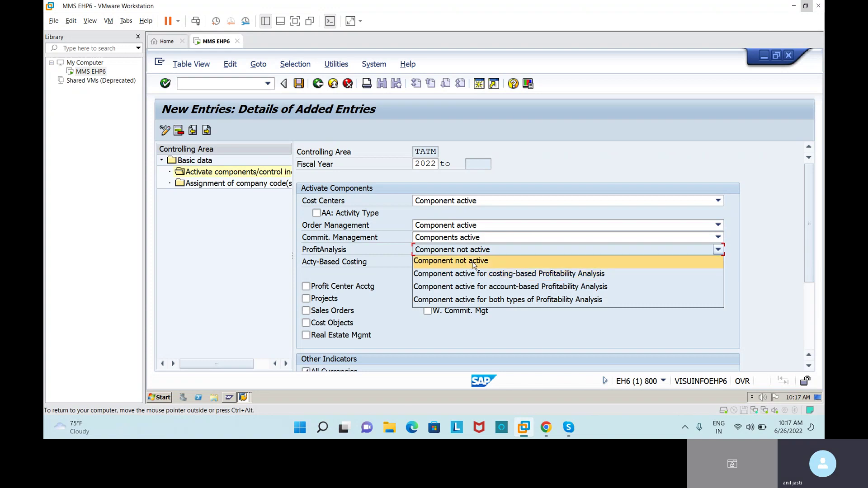
pyautogui.click(475, 261)
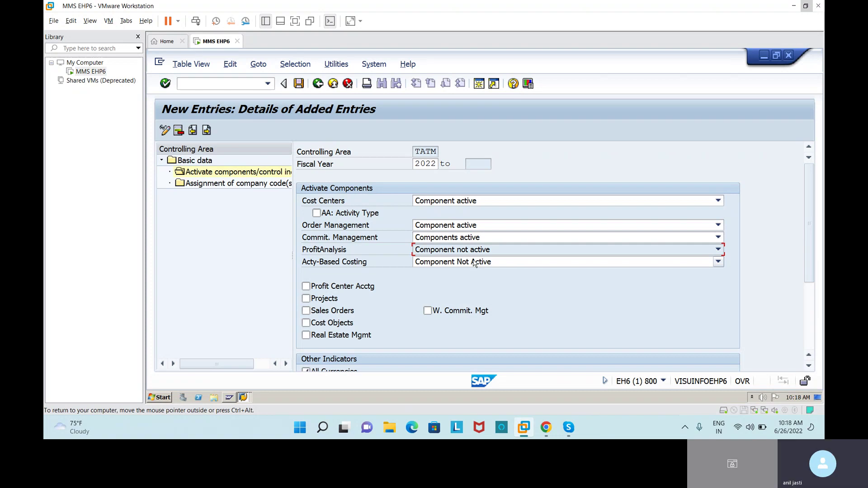
pyautogui.click(298, 84)
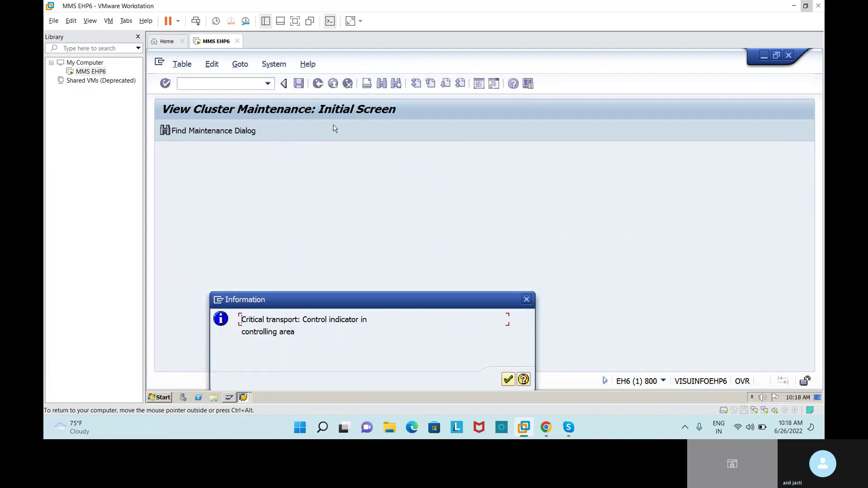
pyautogui.click(507, 379)
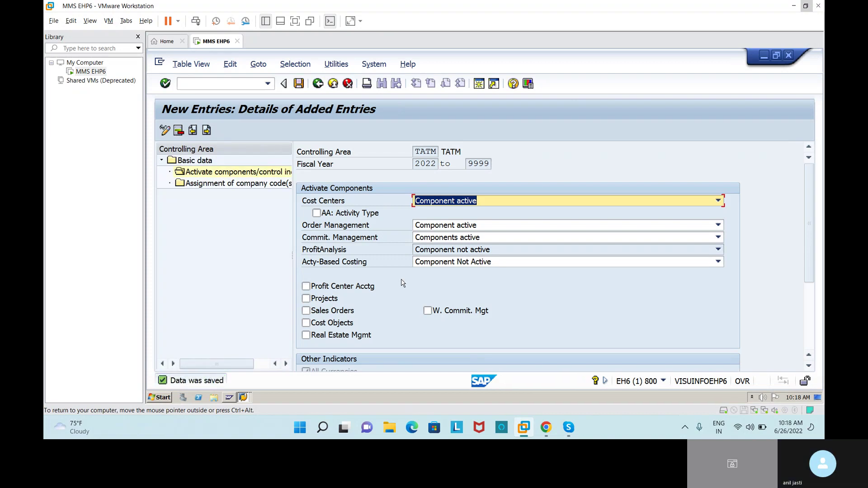
# Step: Switch to the G/L account document session for company code TATM and discard the unposted document
pyautogui.click(243, 397)
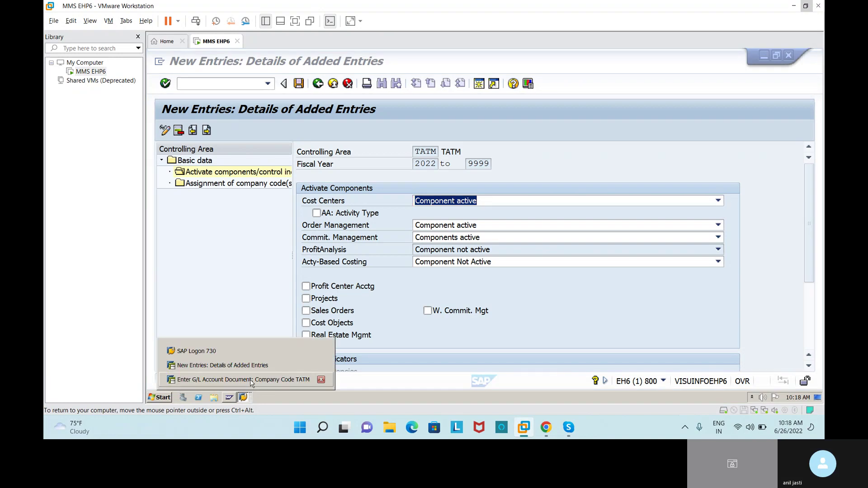
pyautogui.click(244, 379)
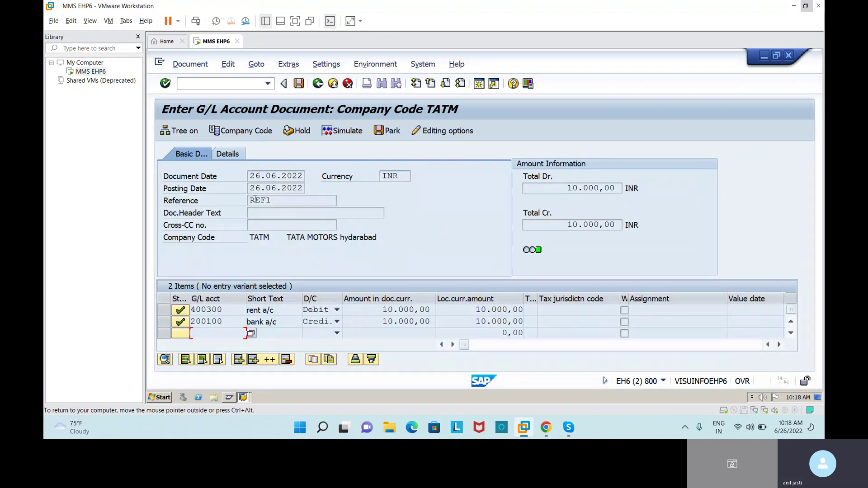
pyautogui.click(347, 83)
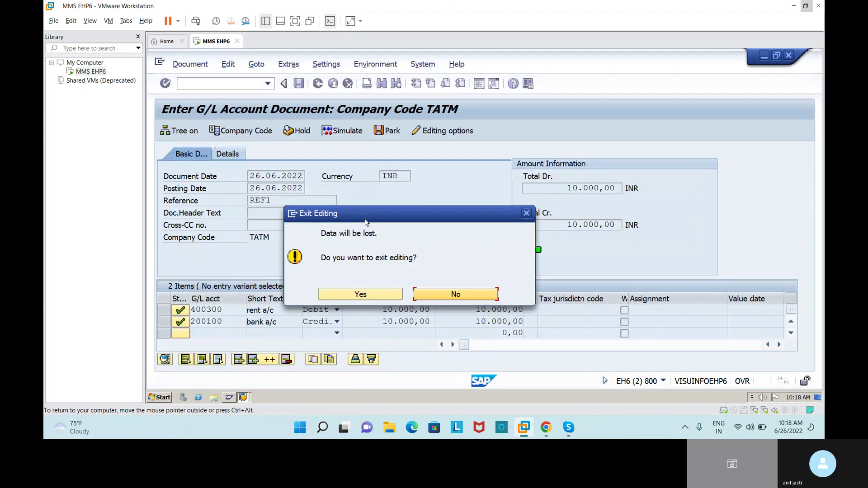
pyautogui.click(360, 294)
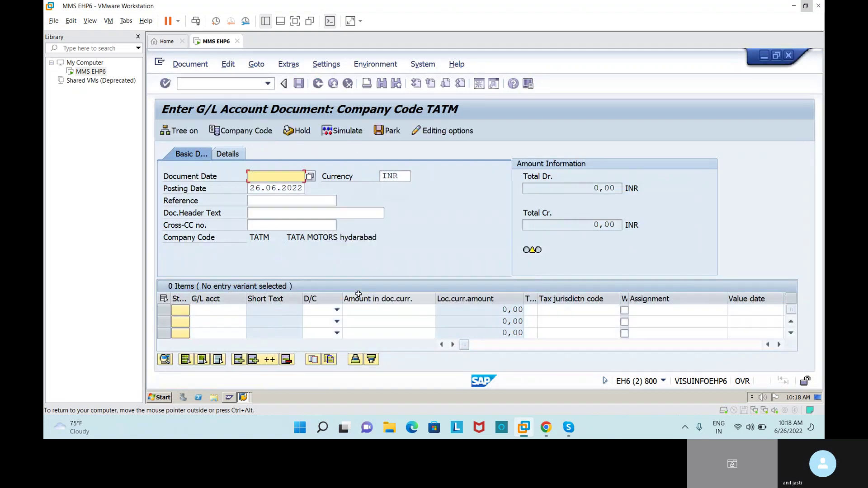
# Step: Set the new G/L document's date to 26.06.2022 and its reference to REF1
pyautogui.click(312, 178)
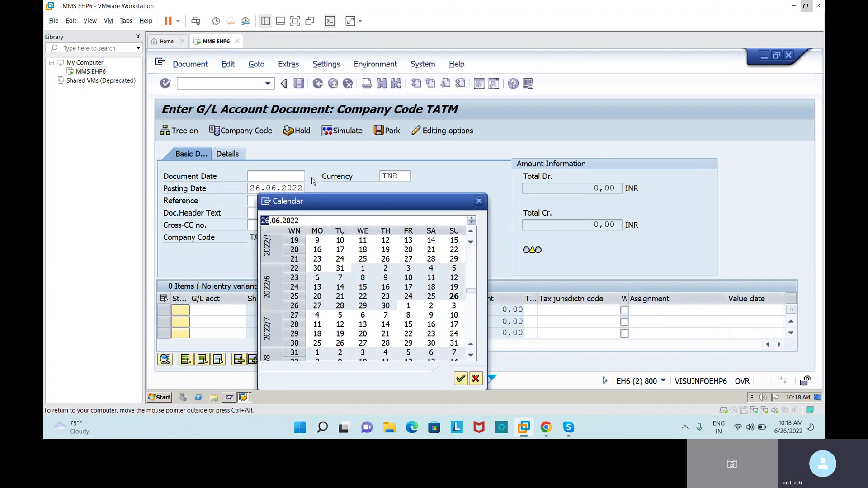
pyautogui.doubleClick(453, 297)
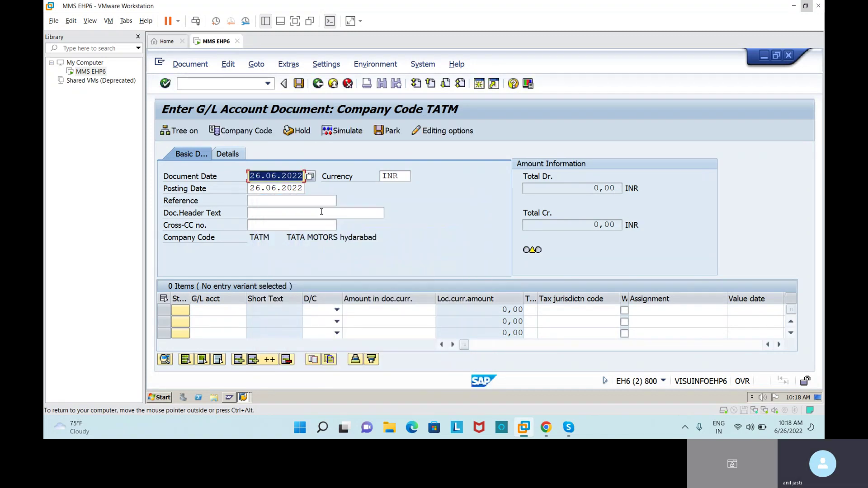
pyautogui.click(308, 203)
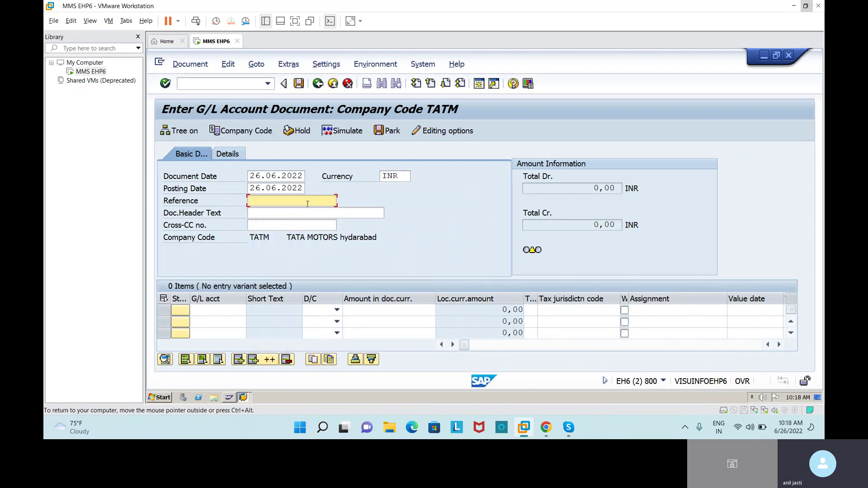
pyautogui.write('re')
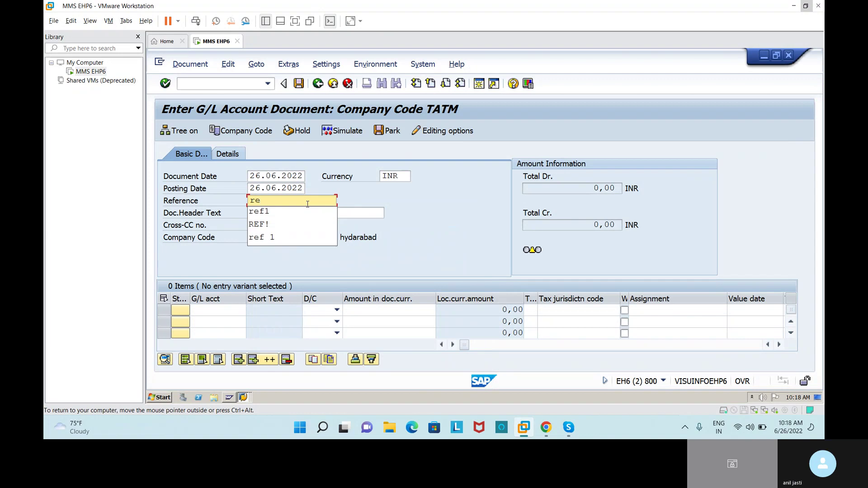
pyautogui.write('REF1')
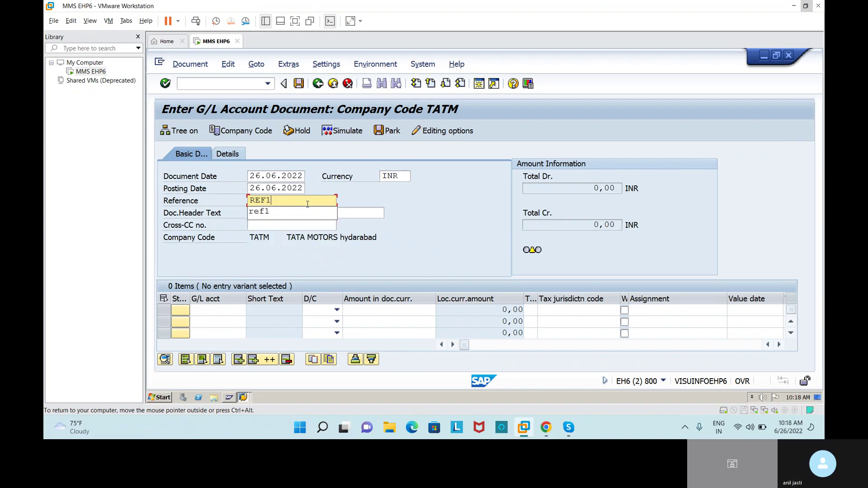
pyautogui.press('Down')
# Step: Look up the G/L accounts in chart TAOC and enter 400300 (rent a/c) in the first line item
pyautogui.click(231, 310)
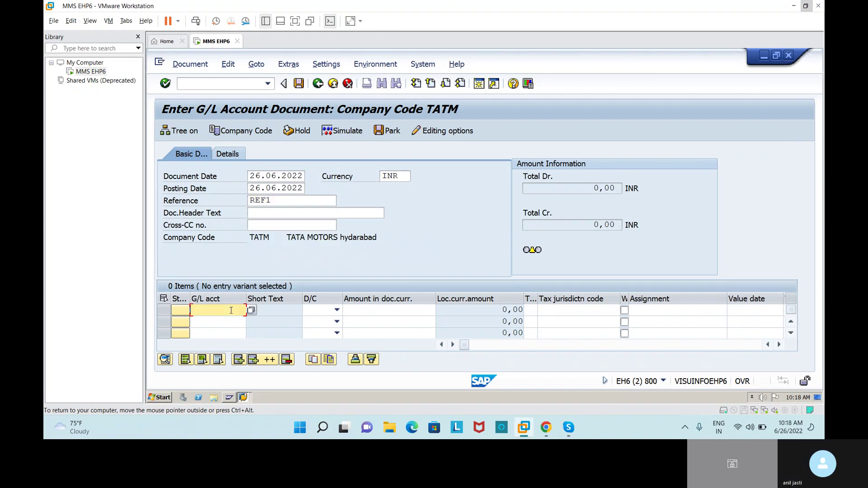
pyautogui.click(251, 311)
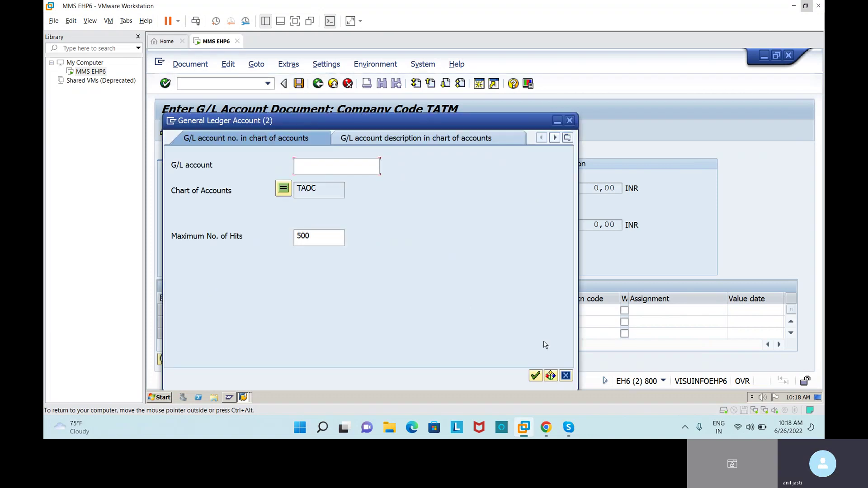
pyautogui.click(534, 376)
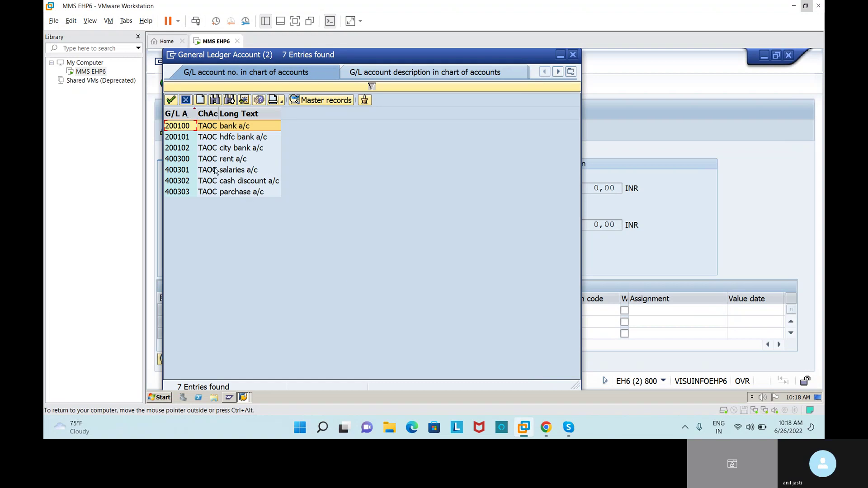
pyautogui.doubleClick(215, 159)
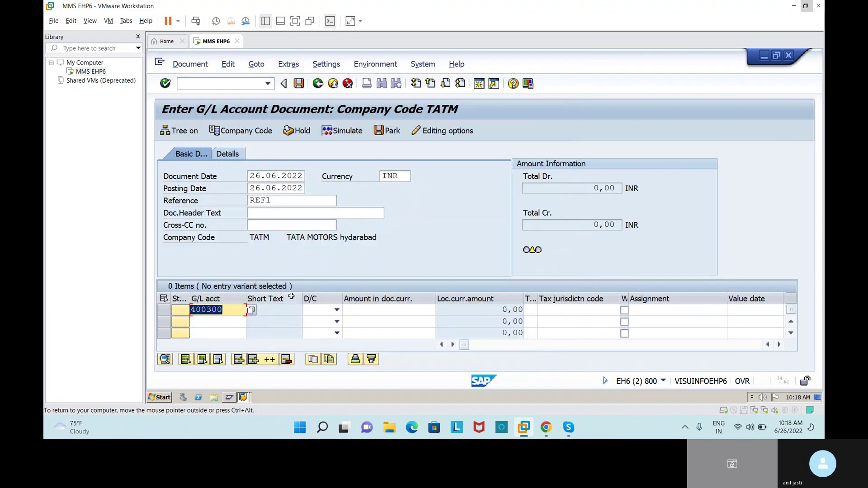
# Step: Make the first line item, account 400300, a debit of 10000 INR
pyautogui.click(321, 309)
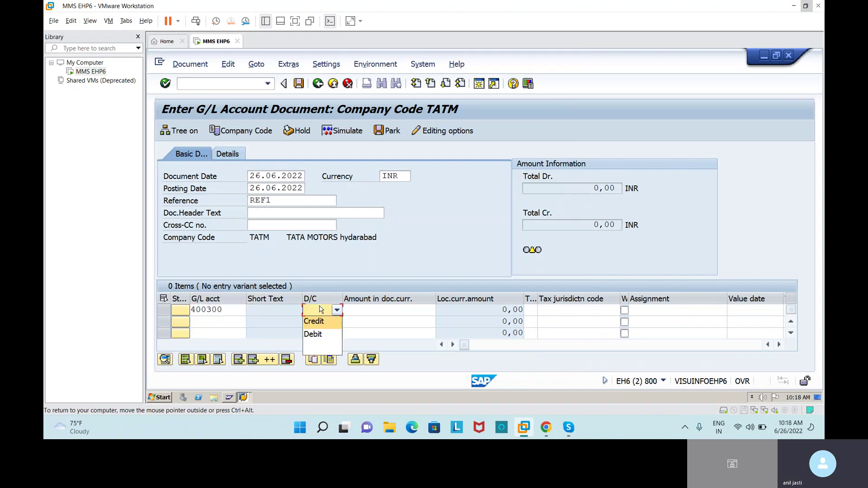
pyautogui.click(321, 336)
pyautogui.click(365, 309)
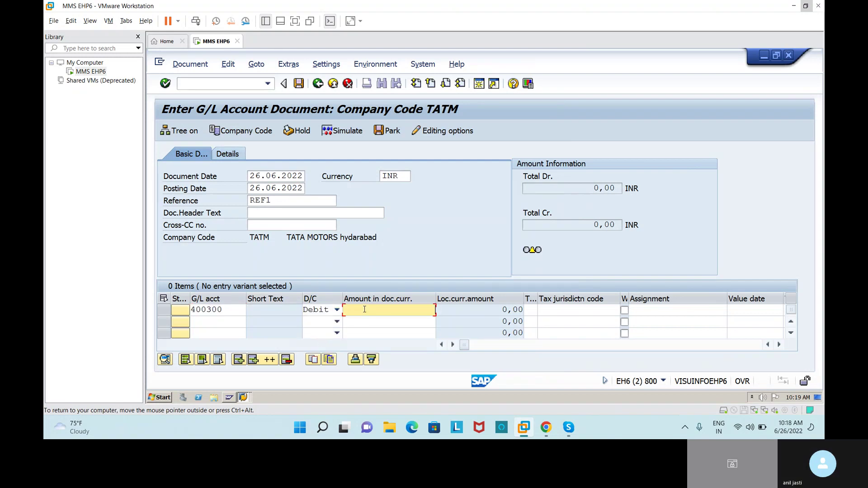
pyautogui.write('1000')
# Step: Look up the G/L accounts in chart TAOC and enter 200100 (bank a/c) in the second line item
pyautogui.click(225, 326)
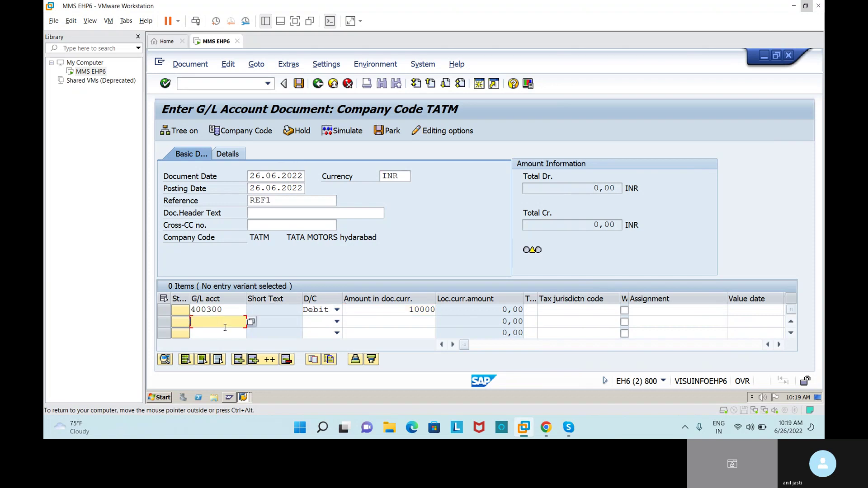
pyautogui.click(252, 323)
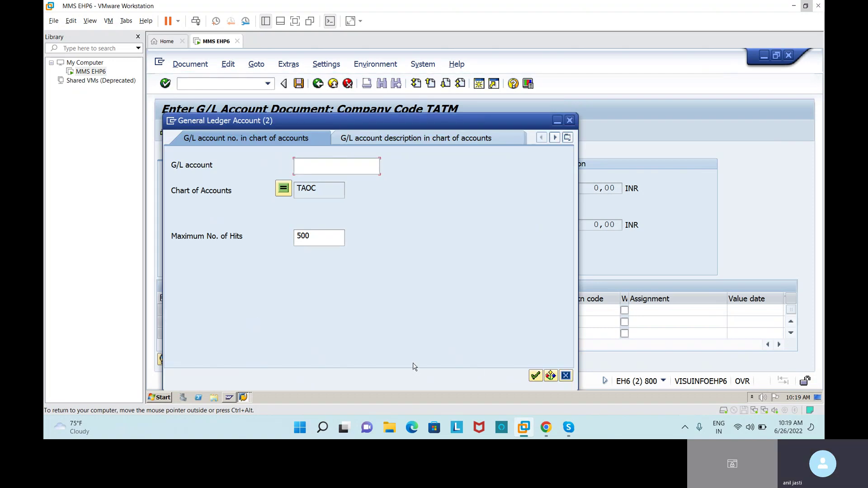
pyautogui.click(535, 376)
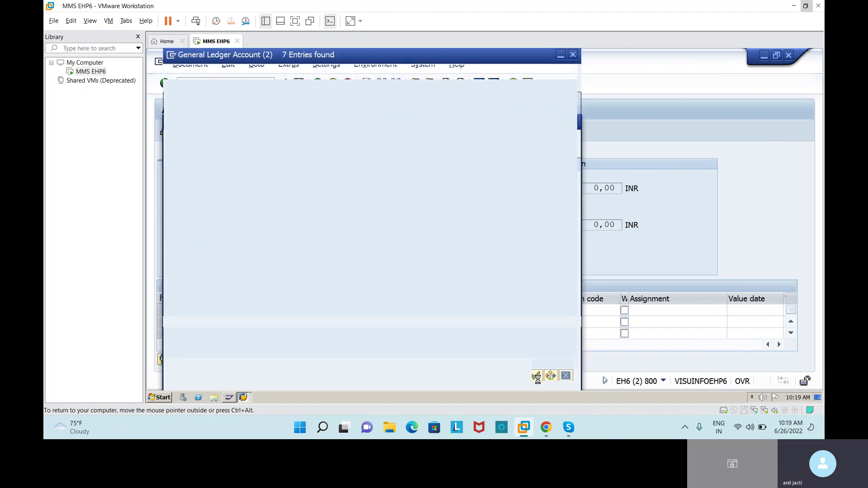
pyautogui.click(215, 130)
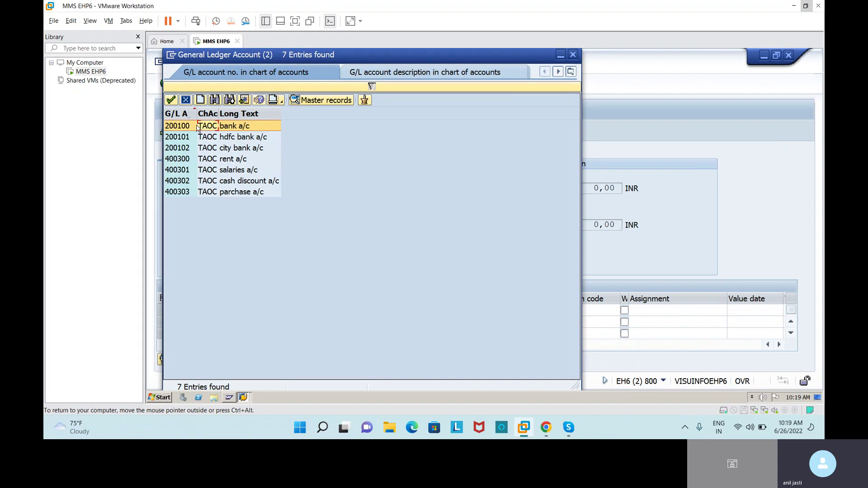
pyautogui.doubleClick(197, 128)
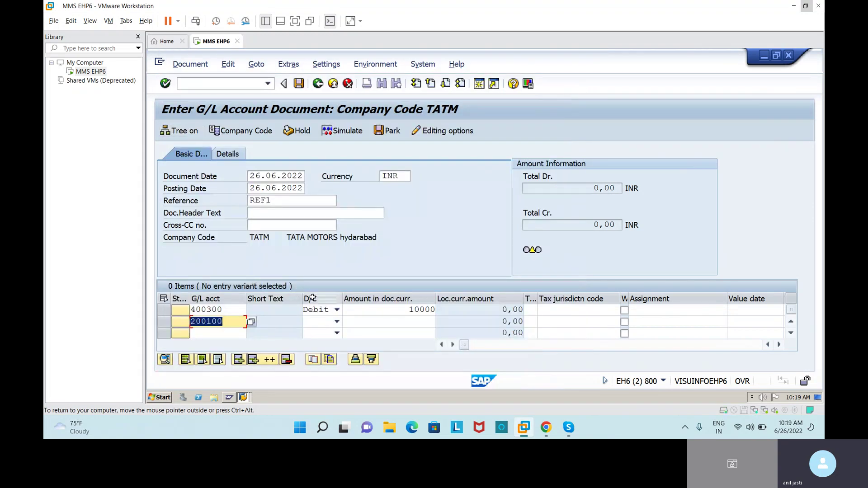
# Step: Make the second line item, bank account 200100, a credit of 10000 INR
pyautogui.click(336, 321)
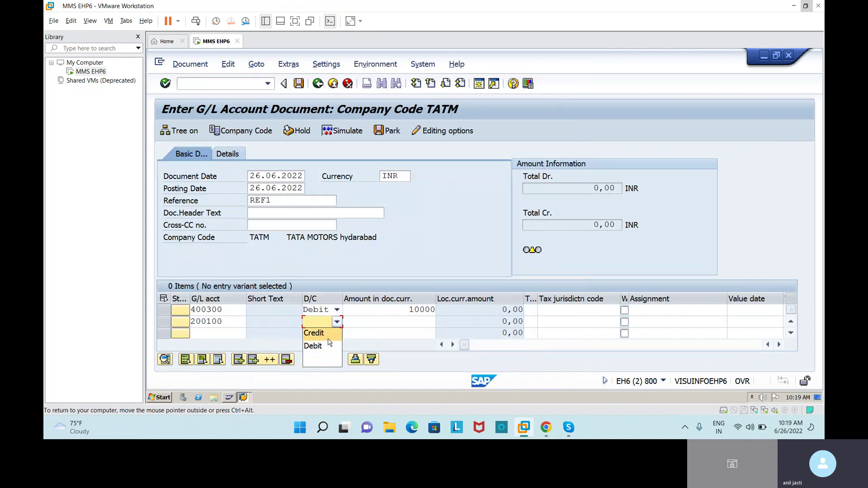
pyautogui.click(329, 338)
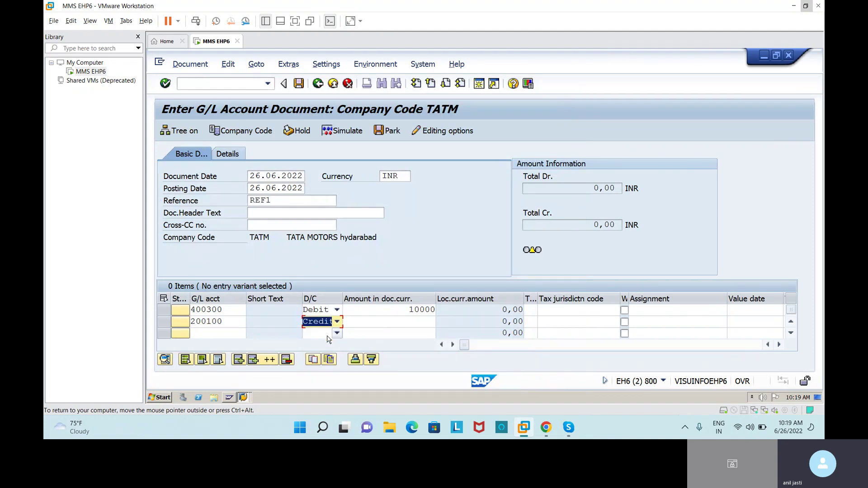
pyautogui.click(366, 322)
pyautogui.write('10000')
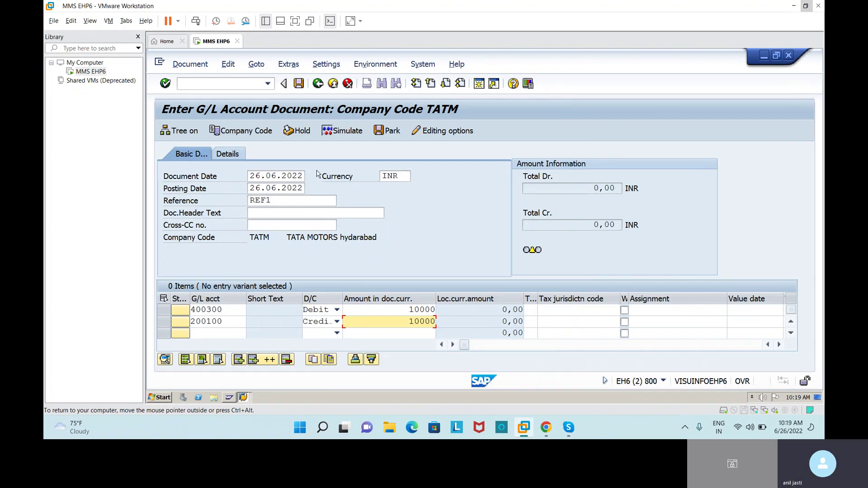
# Step: Simulate the rent payment document and post it in company code TATM
pyautogui.press('Return')
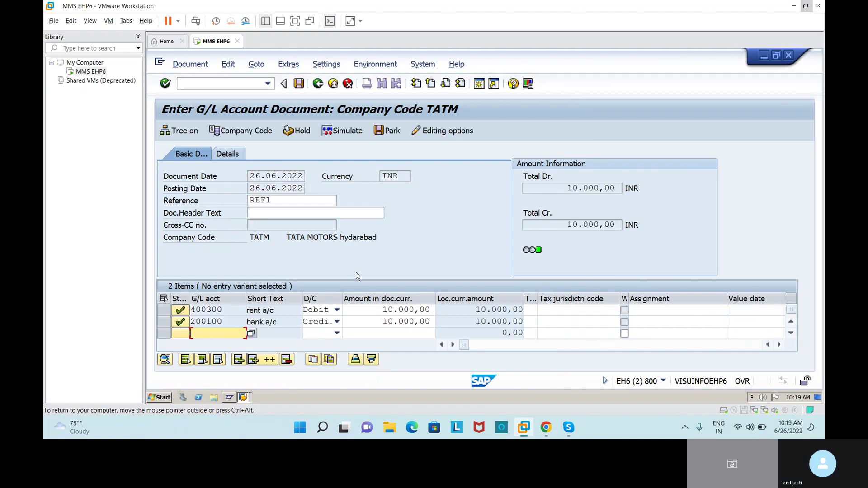
pyautogui.click(338, 132)
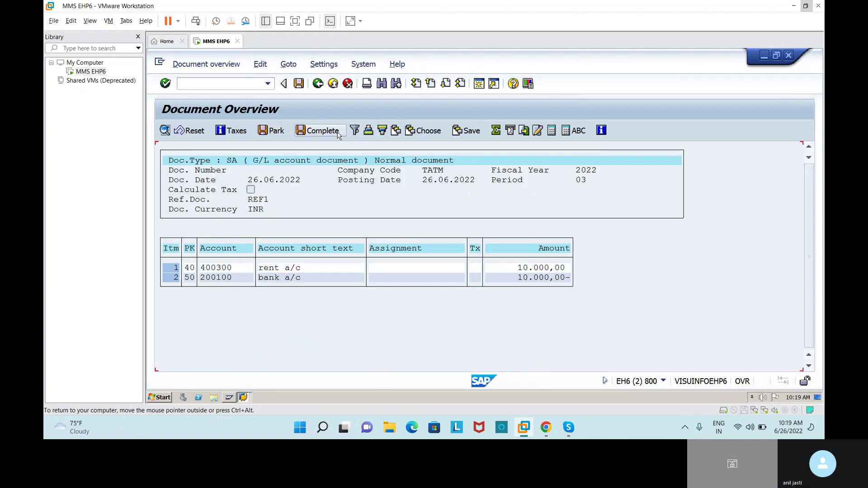
pyautogui.click(298, 83)
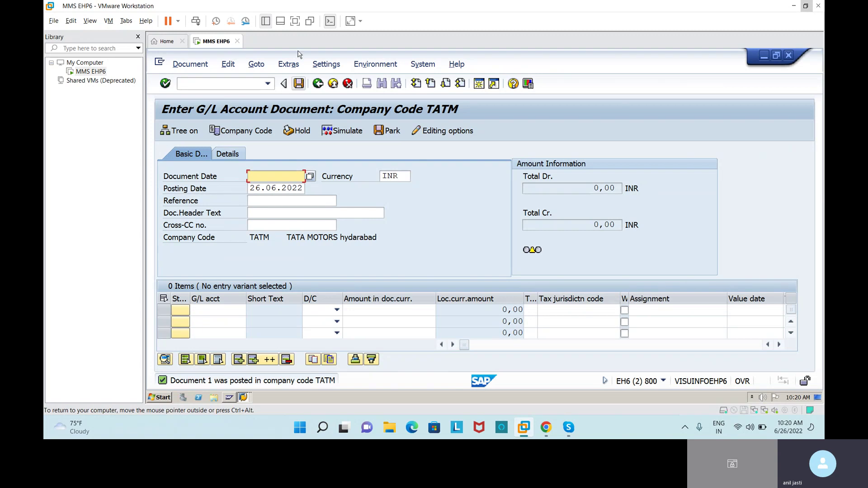
# Step: Set the document date of the next G/L document to 26.06.2022 and its reference to REF1
pyautogui.click(311, 176)
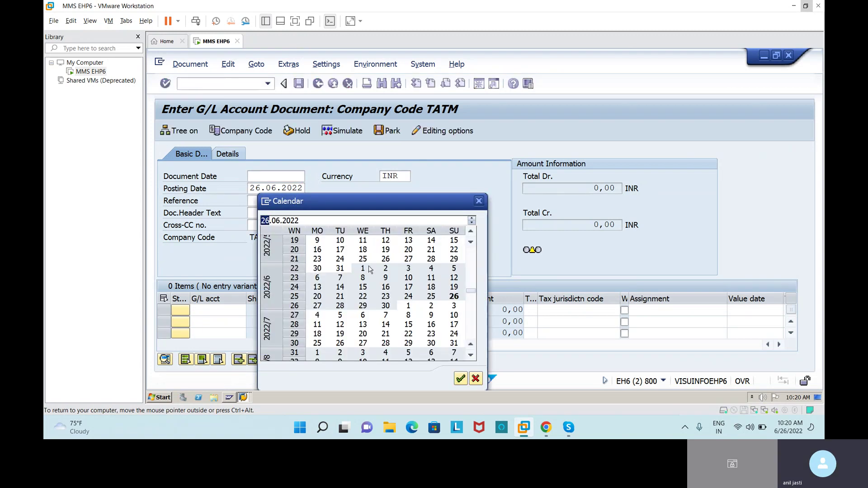
pyautogui.click(453, 297)
pyautogui.doubleClick(454, 298)
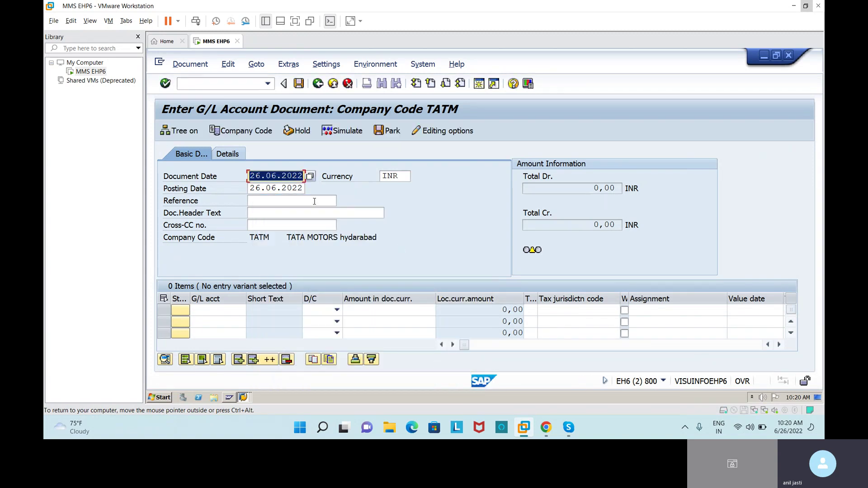
pyautogui.click(314, 201)
pyautogui.write('r')
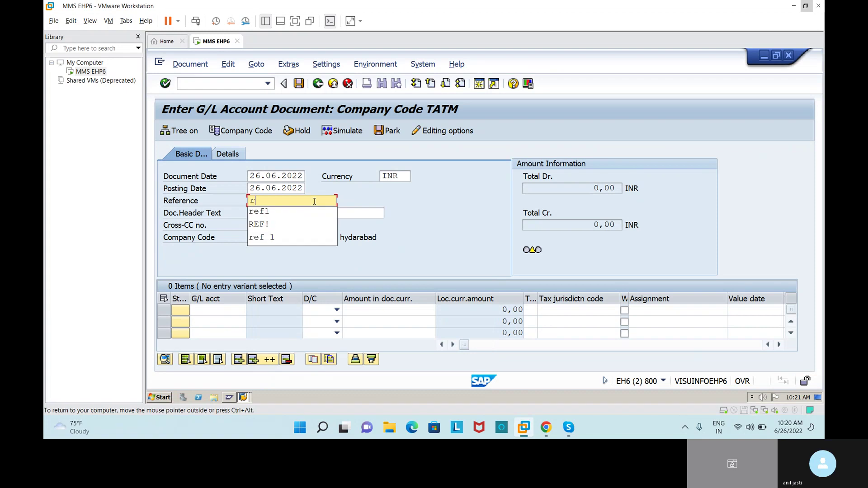
pyautogui.write('e')
pyautogui.press('BackSpace')
pyautogui.press('BackSpace')
pyautogui.write('REF1')
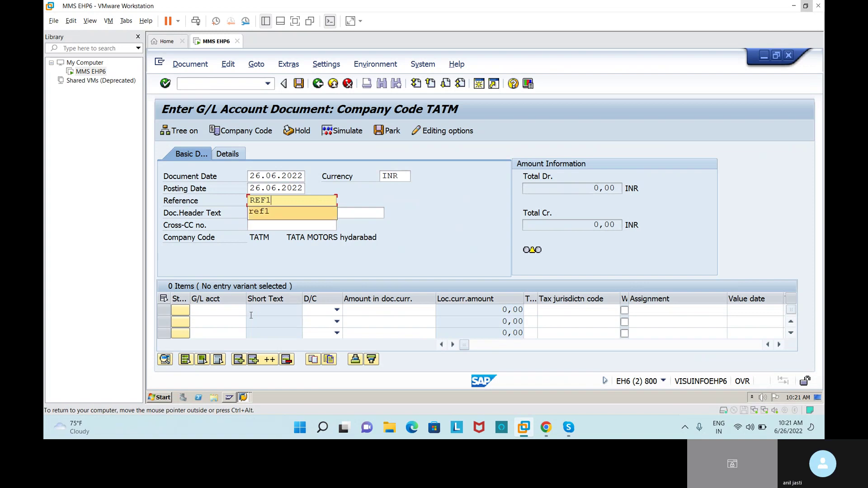
# Step: Look up the G/L accounts in chart TAOC and enter 400301 (salaries a/c) in the first line item
pyautogui.click(230, 312)
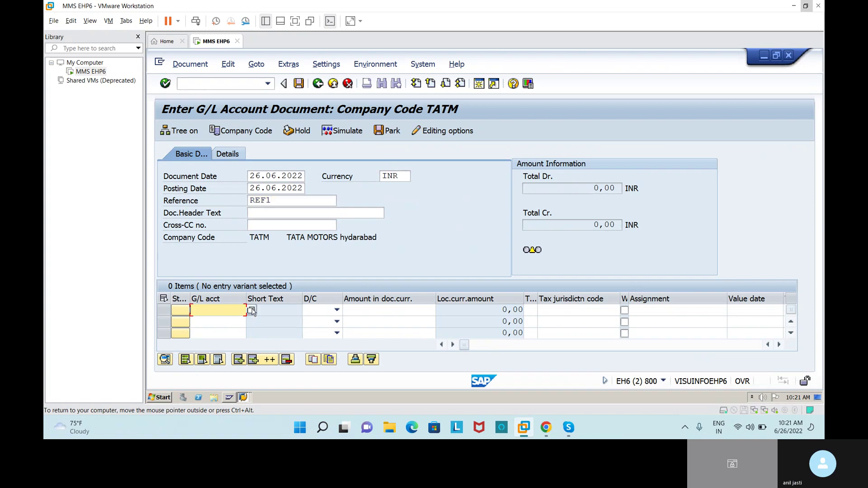
pyautogui.click(251, 311)
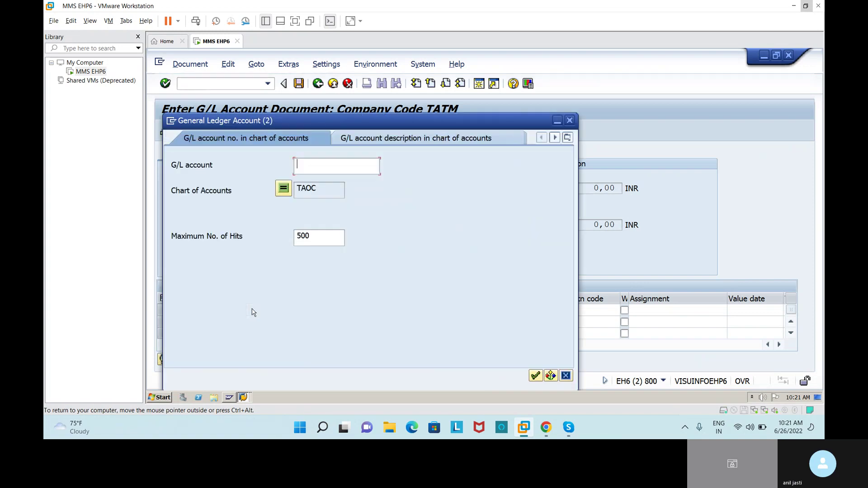
pyautogui.click(535, 376)
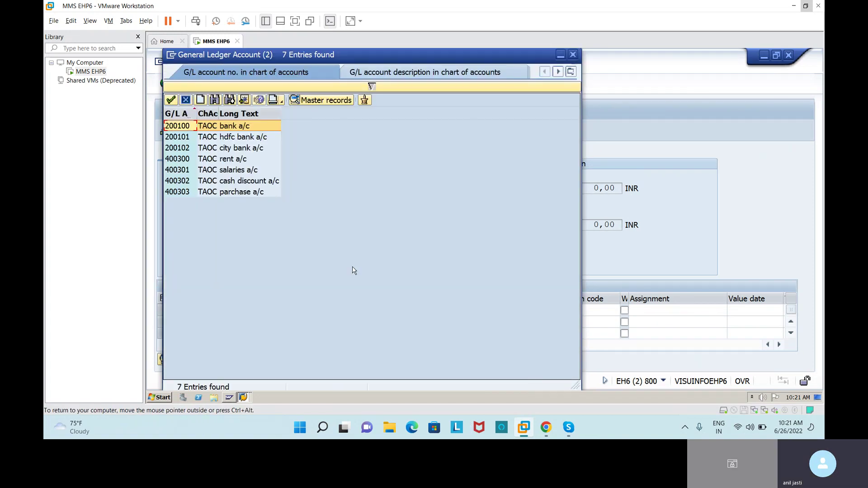
pyautogui.doubleClick(204, 173)
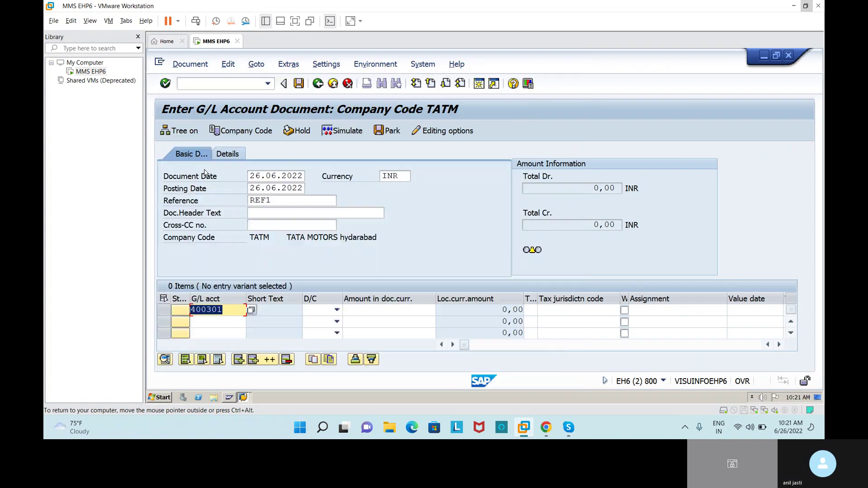
# Step: Make the first line item, salaries account 400301, a debit of 10000 INR
pyautogui.click(337, 310)
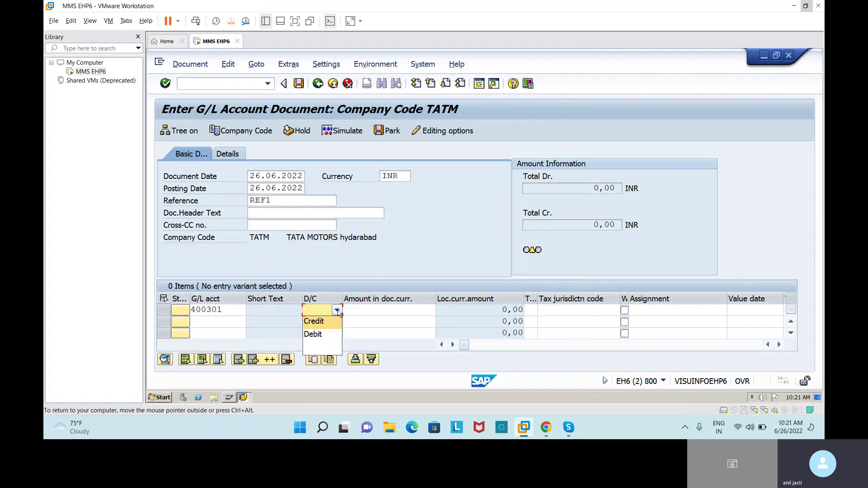
pyautogui.click(335, 334)
pyautogui.click(372, 311)
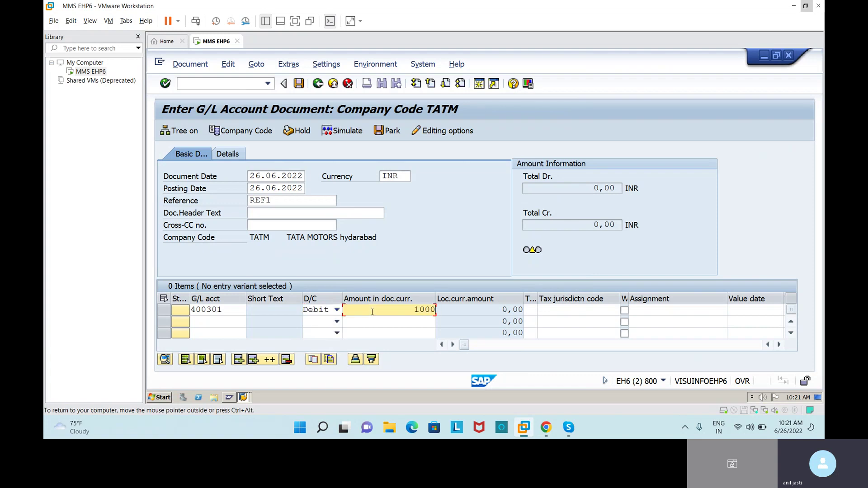
# Step: Look up the G/L accounts in chart TAOC and enter 200101 (hdfc bank a/c) in the second line item
pyautogui.click(214, 324)
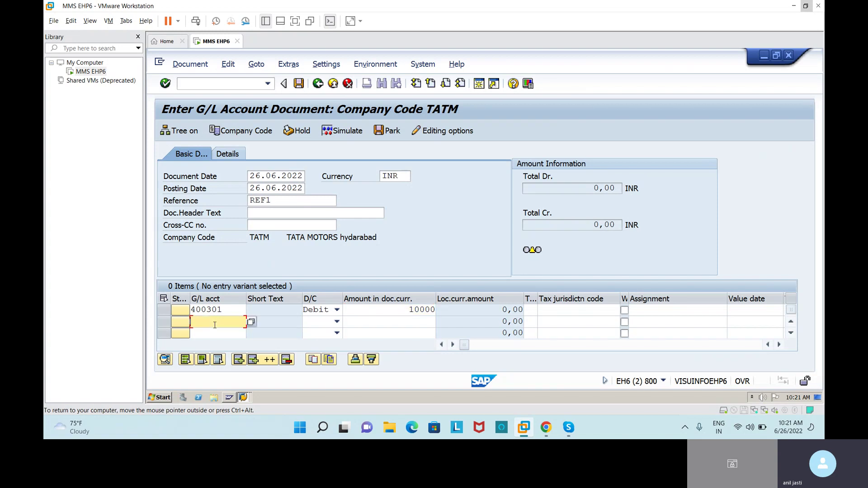
pyautogui.click(251, 321)
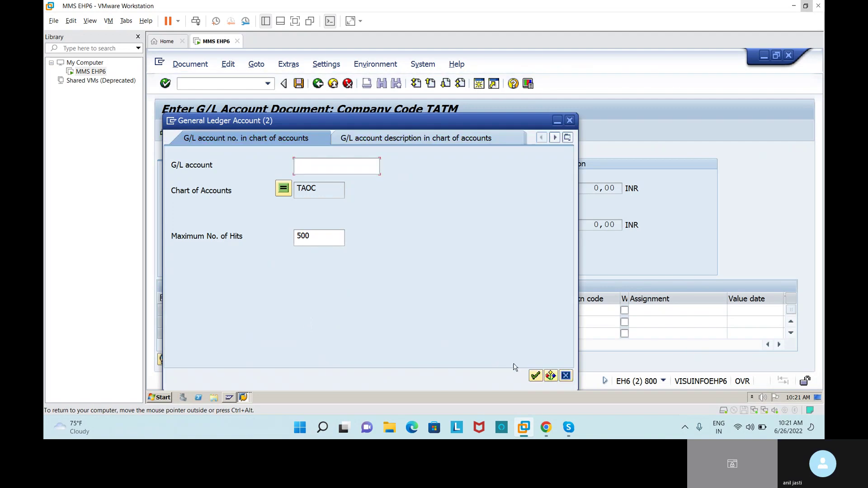
pyautogui.click(534, 378)
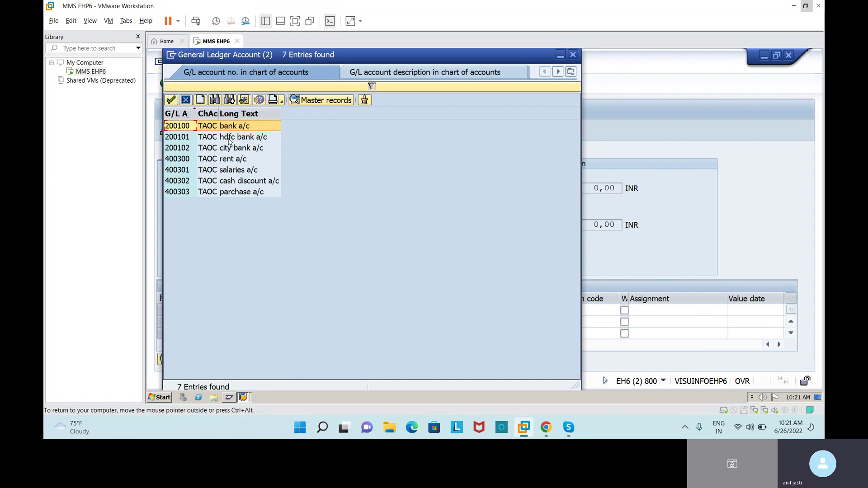
pyautogui.doubleClick(229, 138)
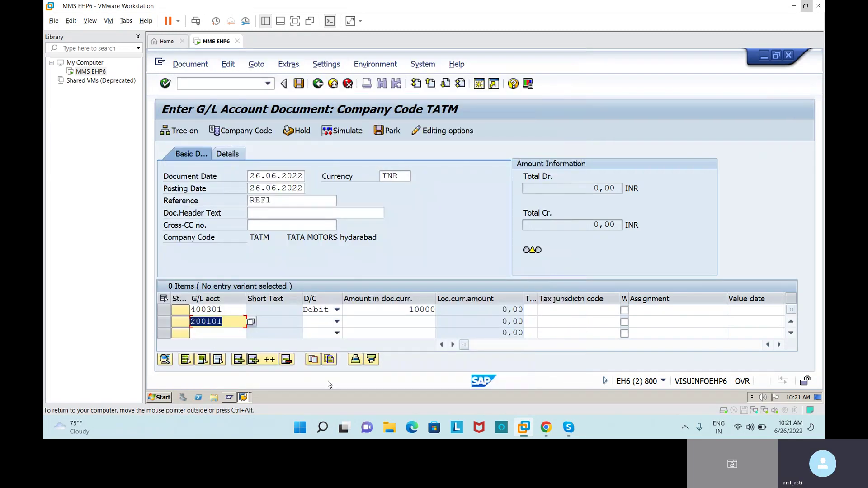
# Step: Make the second line item, hdfc bank account 200101, a credit of 10000 INR
pyautogui.click(336, 322)
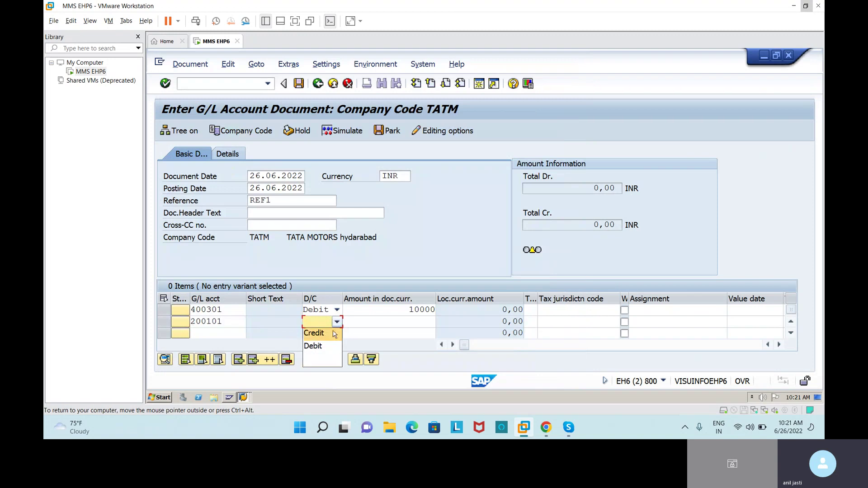
pyautogui.click(333, 334)
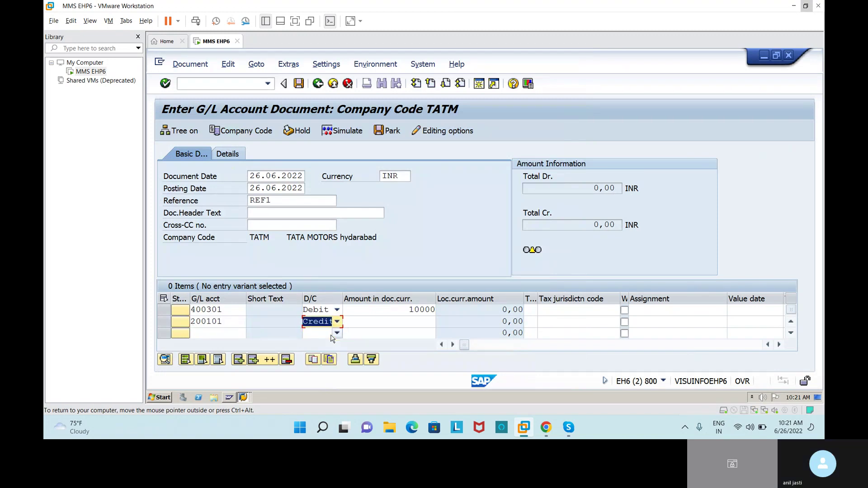
pyautogui.click(363, 322)
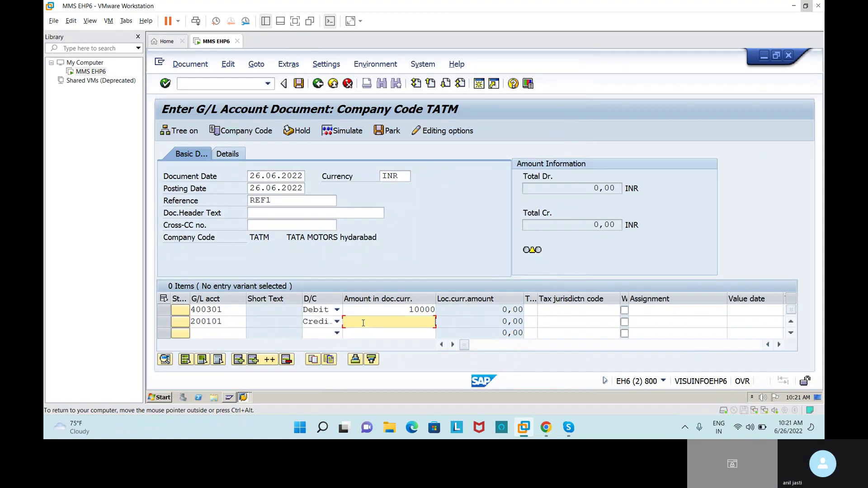
pyautogui.write('10.')
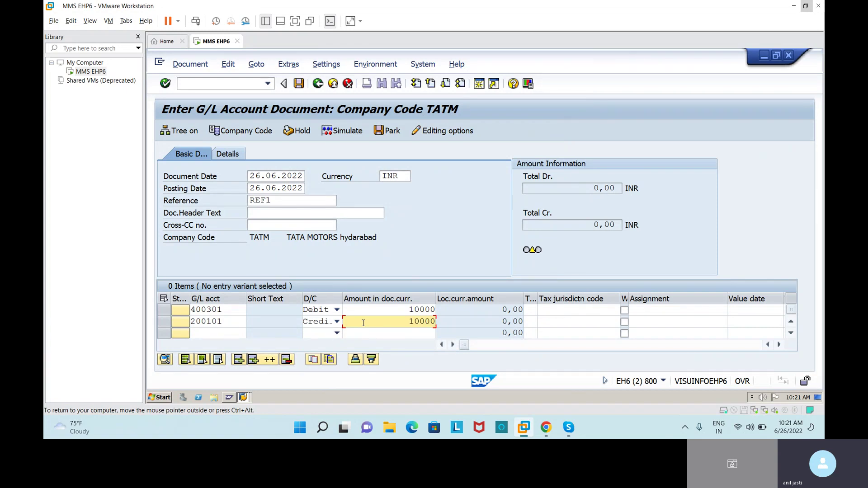
pyautogui.write('000')
# Step: Simulate the salaries payment document and post it in company code TATM
pyautogui.press('Return')
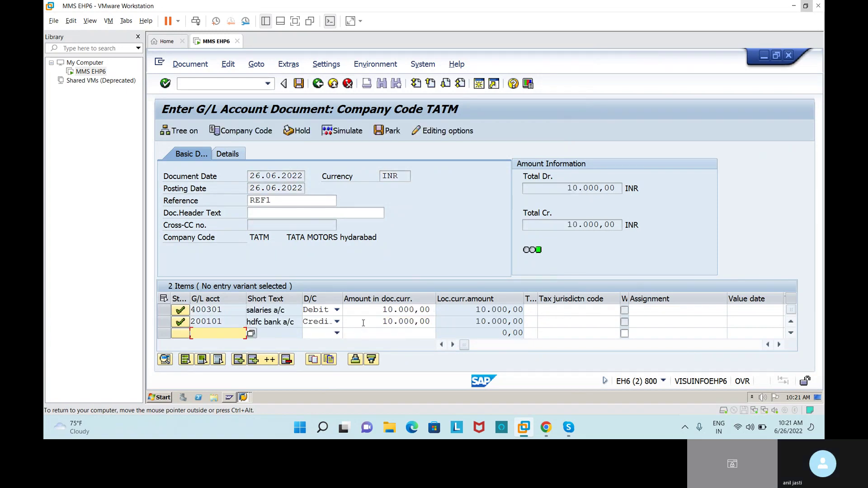
pyautogui.click(346, 132)
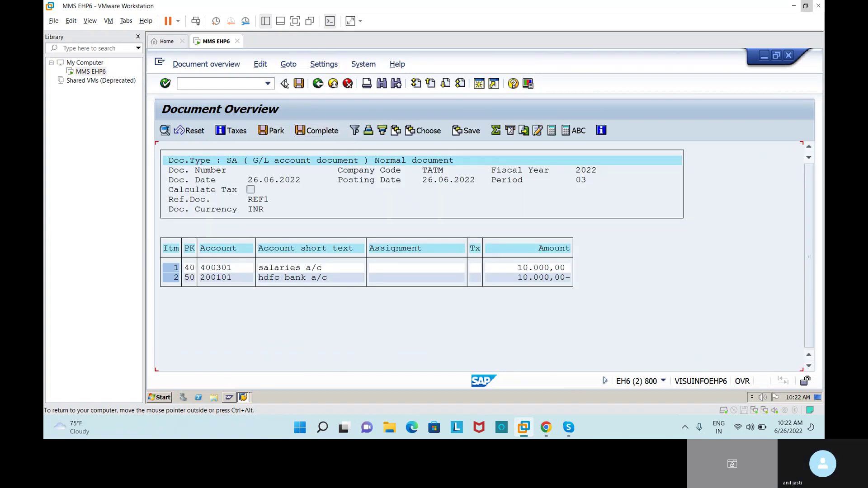
pyautogui.click(298, 82)
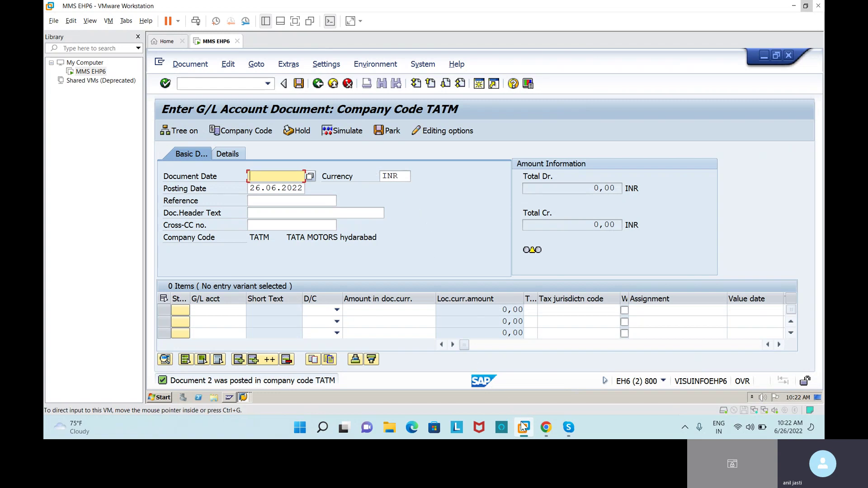
# Step: Switch to the Skype meeting window
pyautogui.moveTo(571, 433)
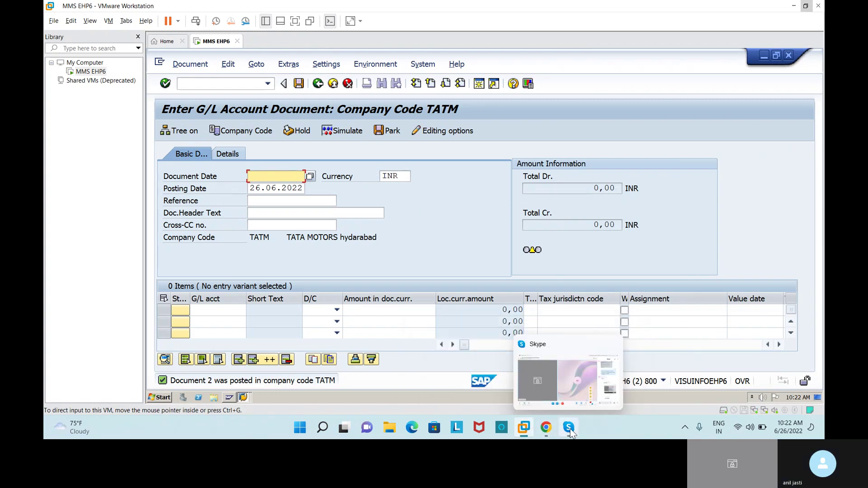
pyautogui.click(571, 369)
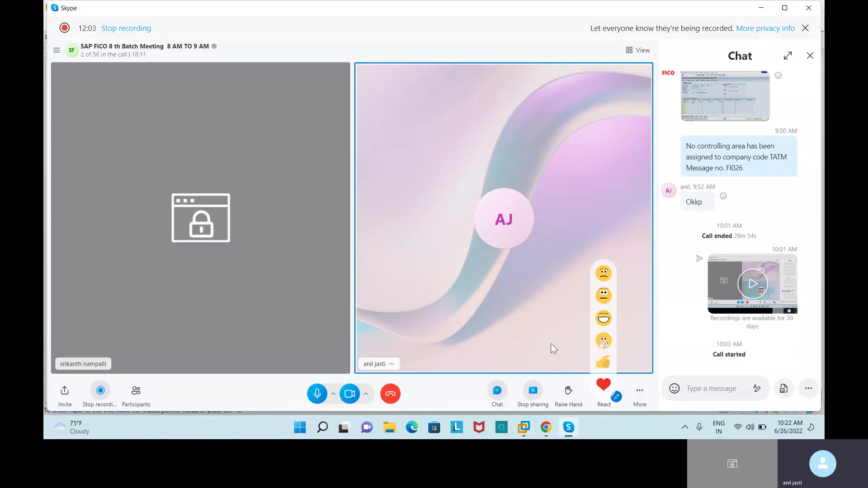